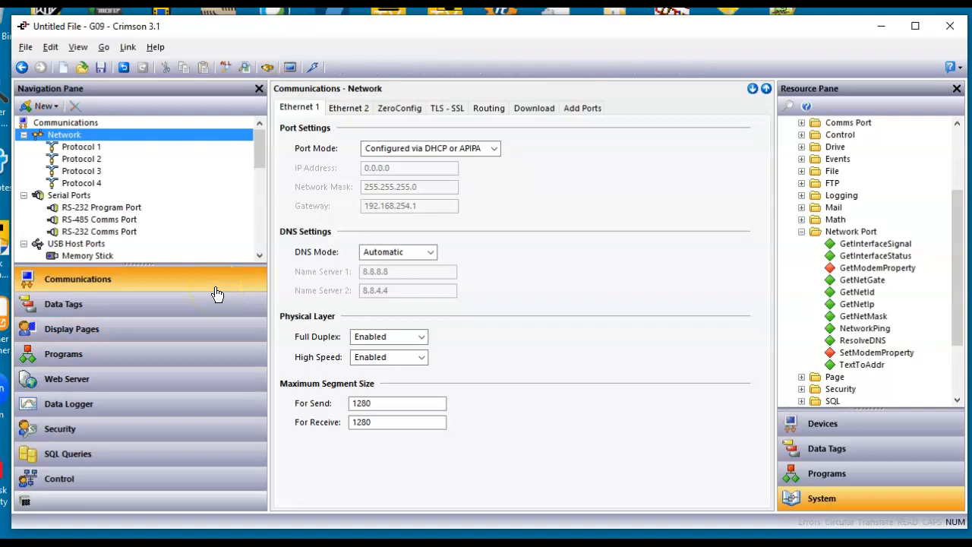
Review the network's download settings and the web server's control settings.
left_click(533, 108)
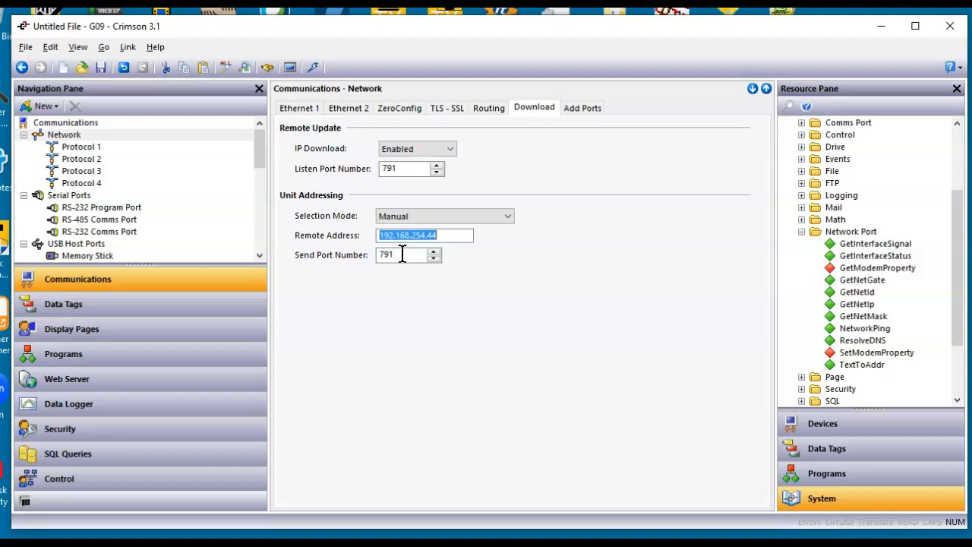
left_click(192, 386)
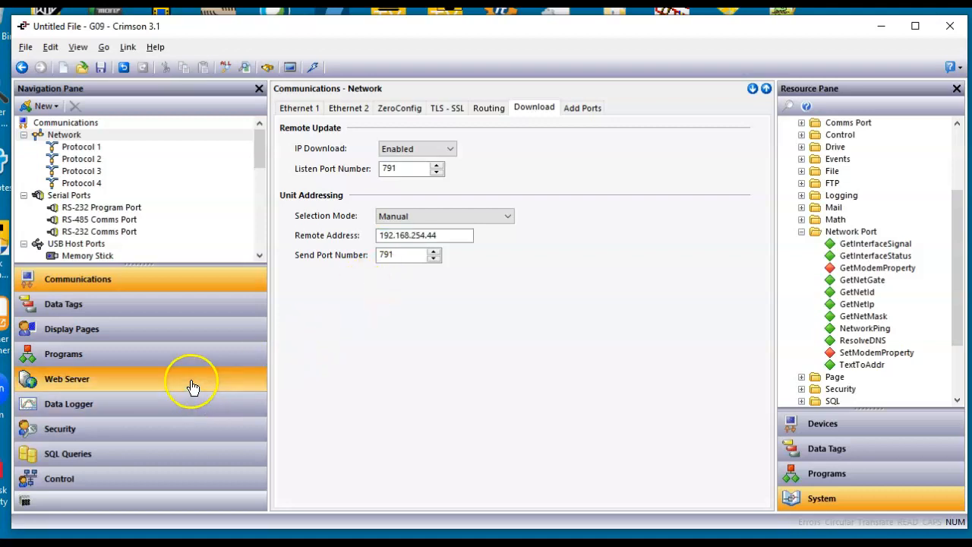
left_click(295, 110)
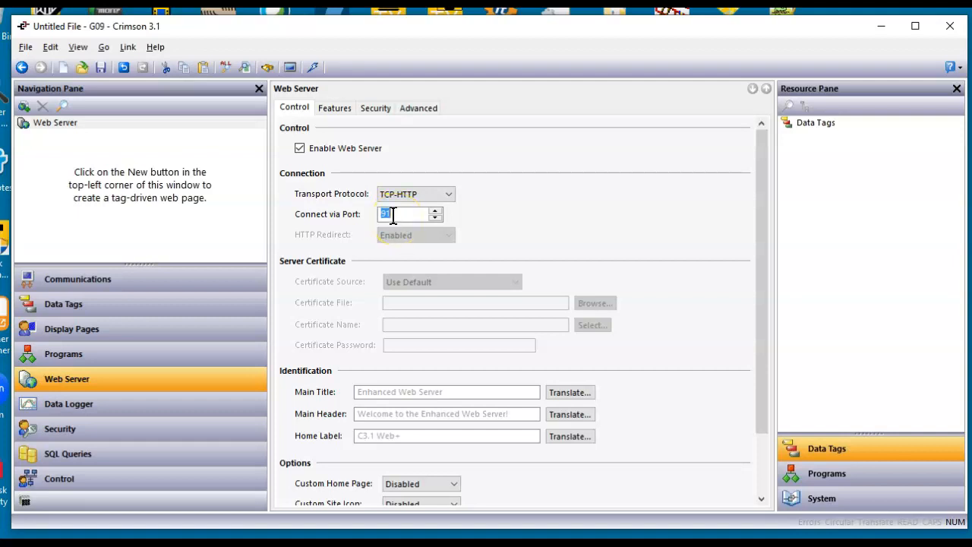
Download the database to the device over USB, repeating the attempt, and close the USB Drive window.
left_click(315, 69)
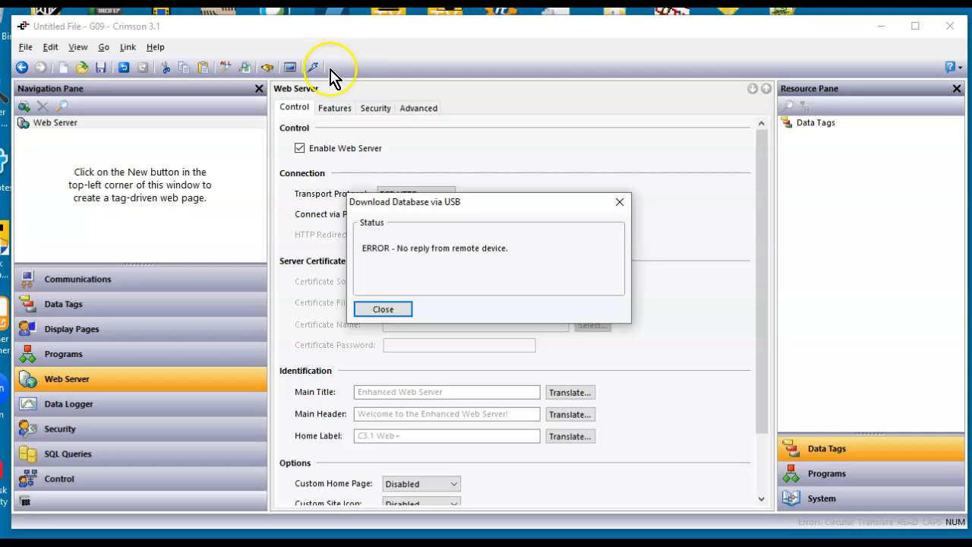
left_click(394, 310)
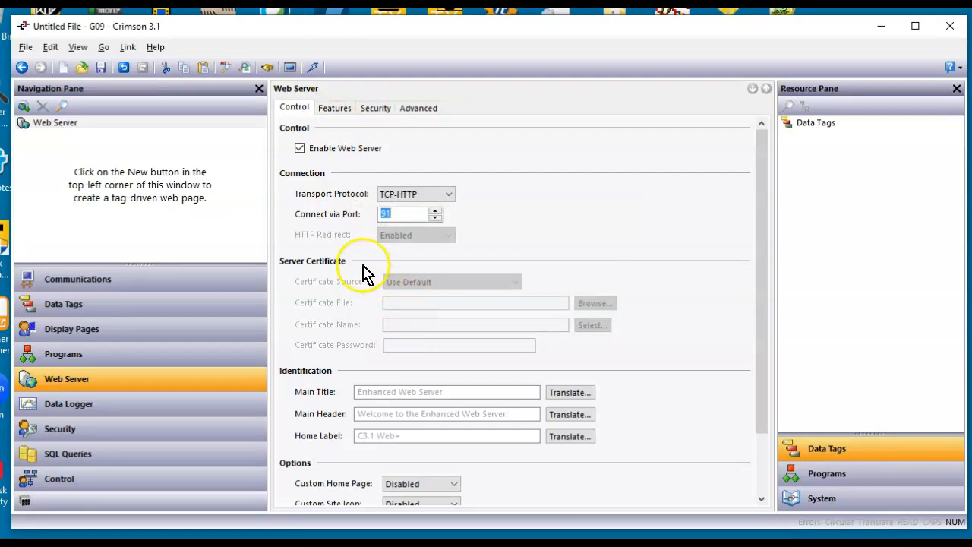
left_click(310, 70)
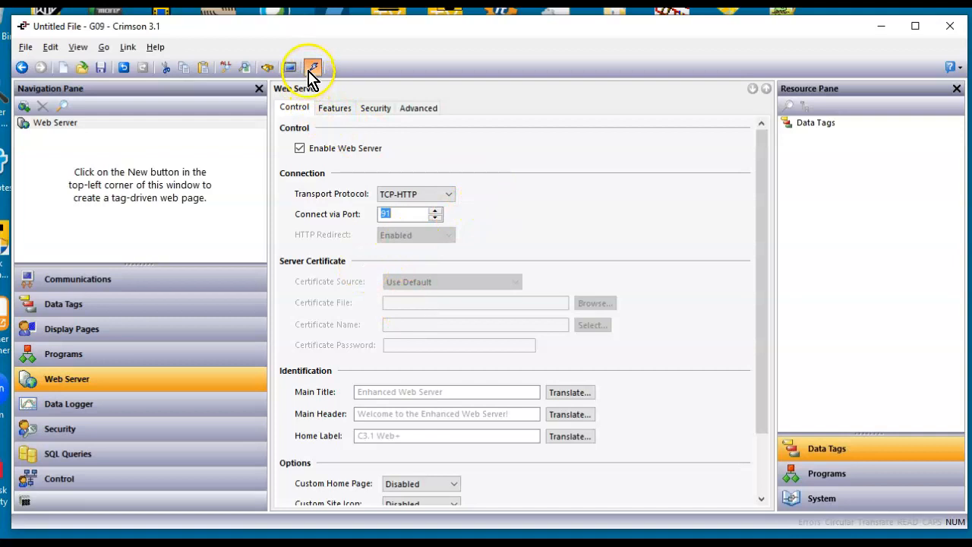
left_click(454, 291)
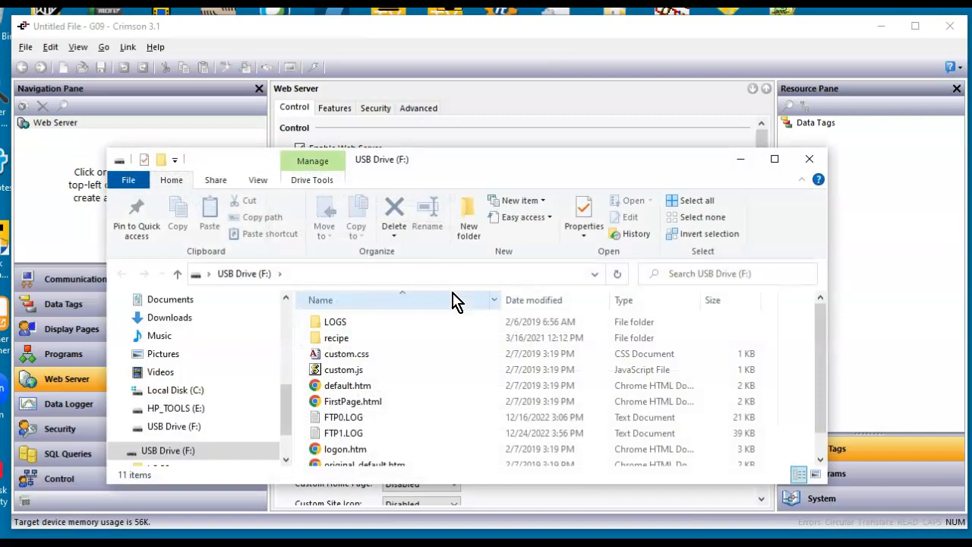
left_click(810, 159)
left_click(696, 253)
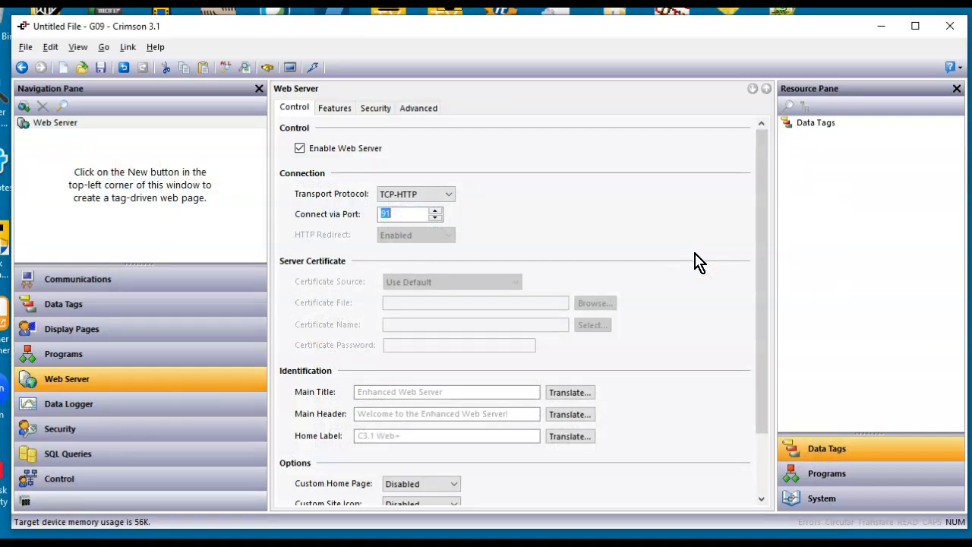
Switch to Angry IP Scanner and scan the range 192.168.254.0 to 192.168.254.255 for network devices, then stop the scan.
left_click(690, 365)
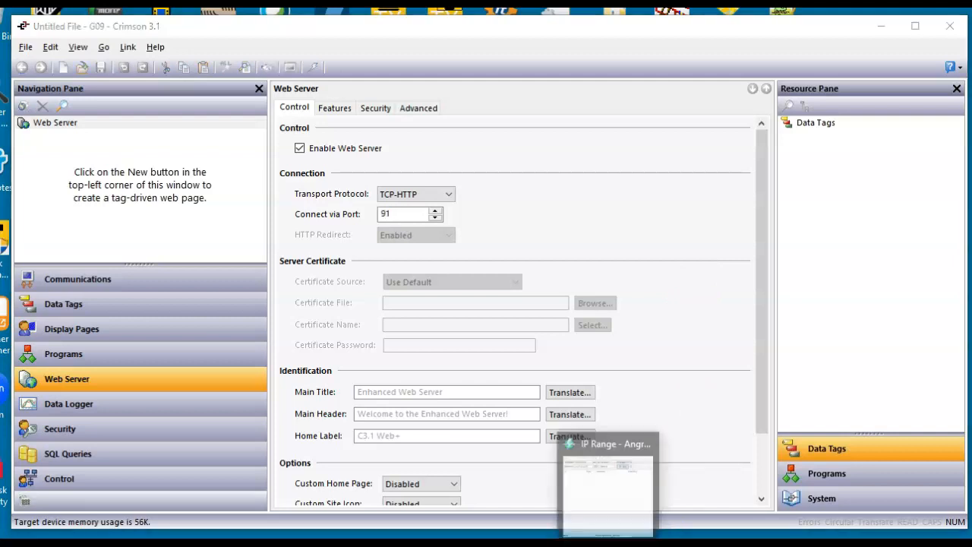
left_click(622, 532)
left_click(685, 342)
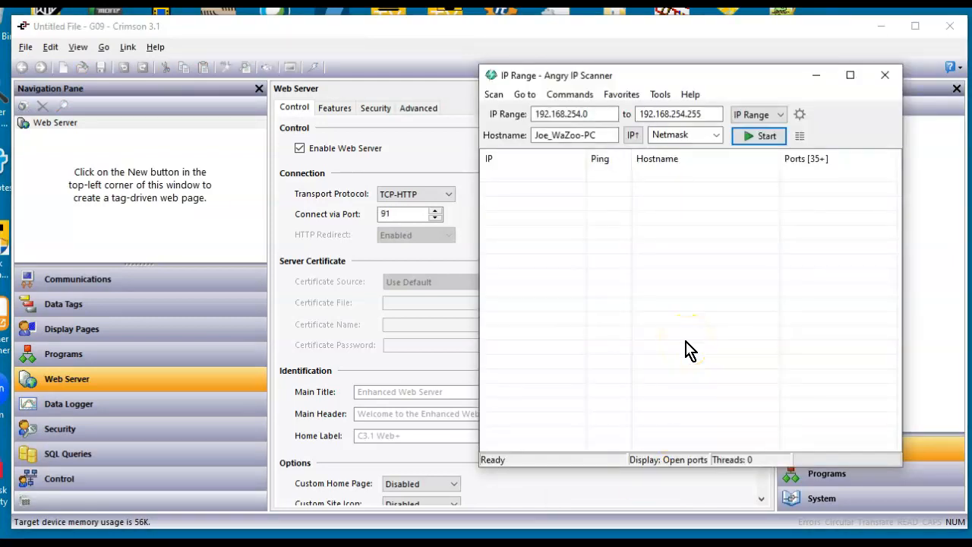
left_click(745, 141)
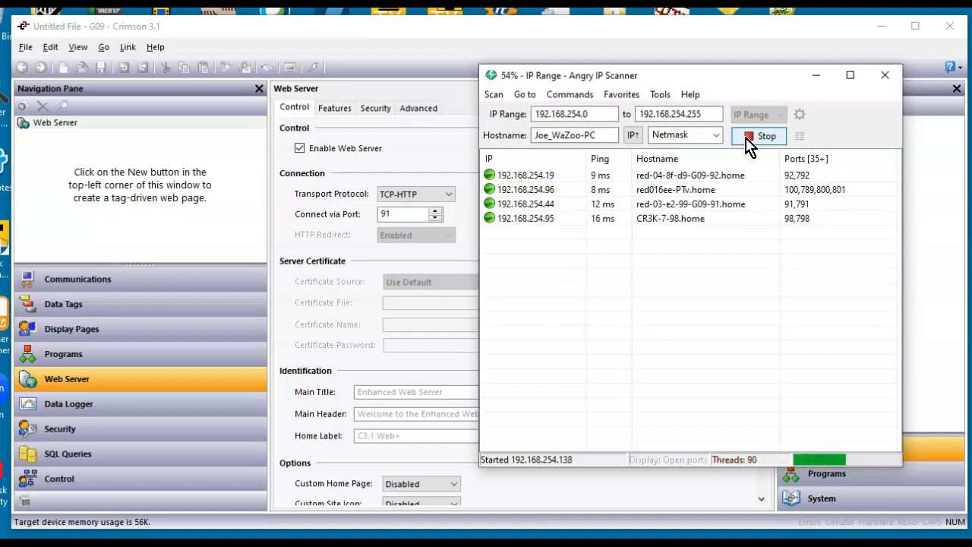
left_click(752, 137)
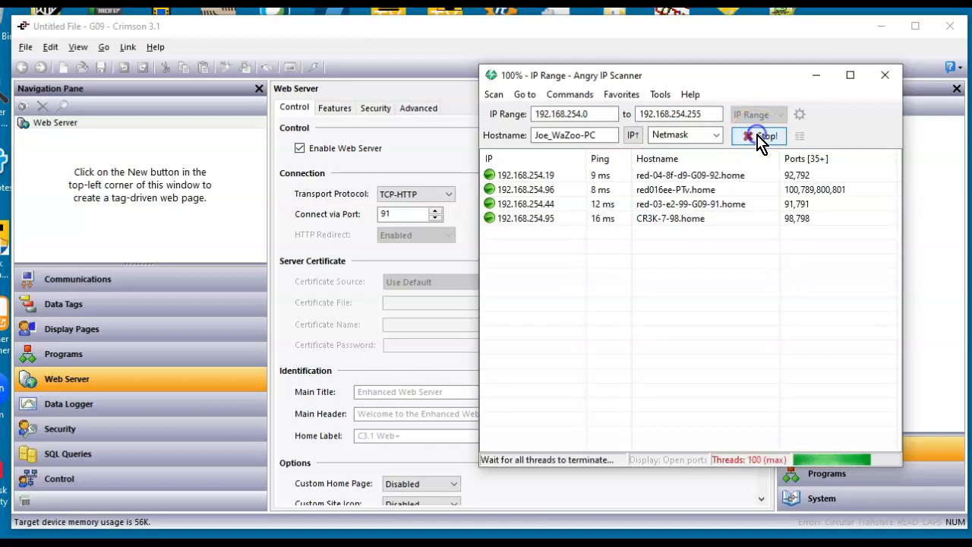
Open the device's web server at 192.168.254.44:91 in the browser and display its Remote View.
left_click(809, 204)
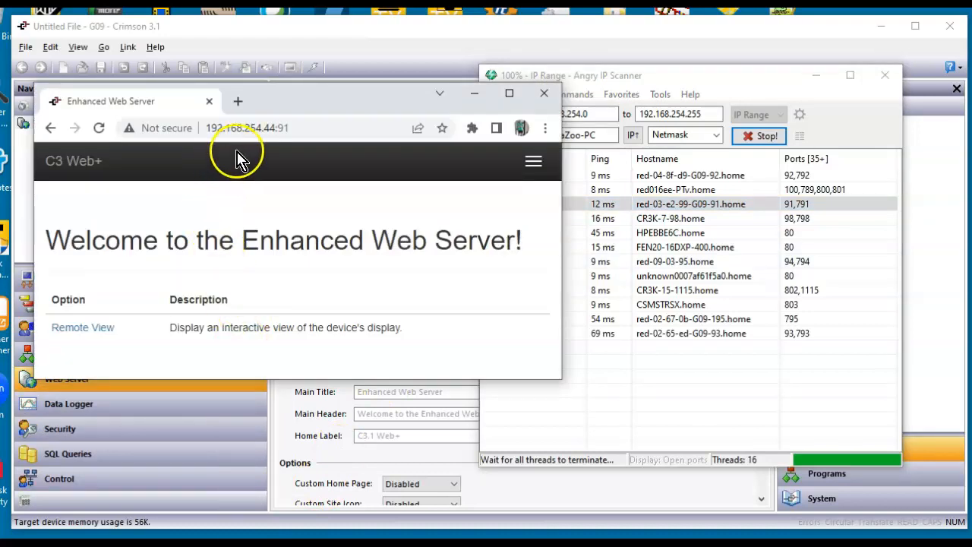
left_click(100, 131)
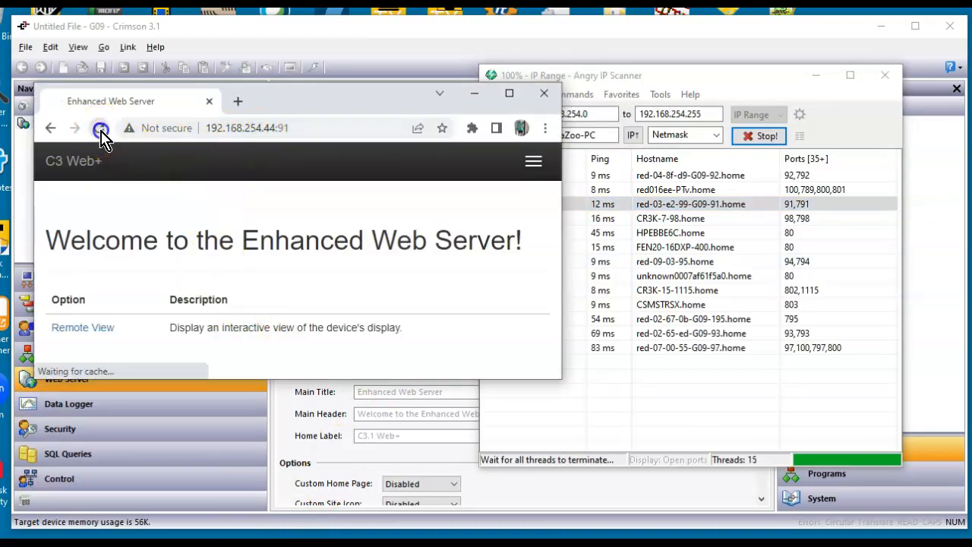
left_click(81, 330)
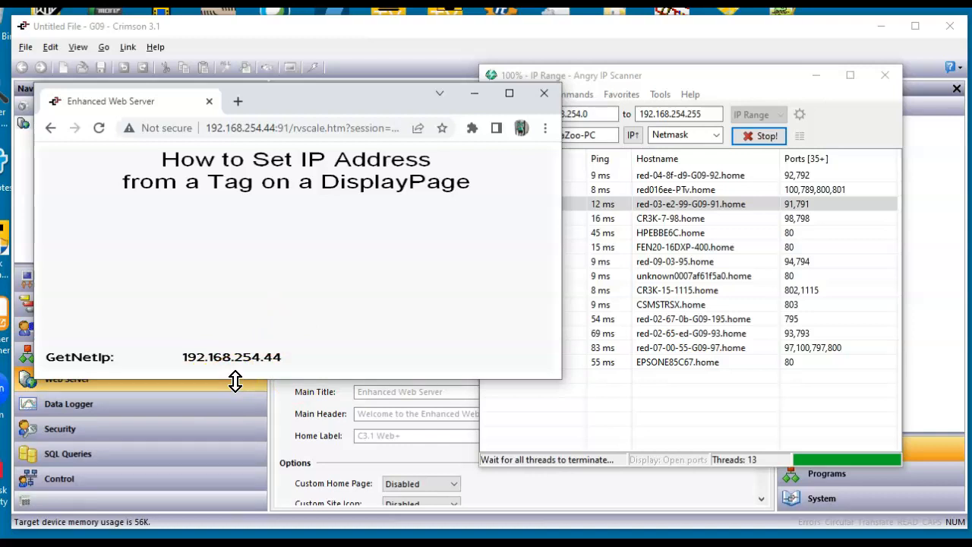
Switch back to Crimson 3.1 and set the Ethernet 1 port mode to Manual Configuration.
left_click(456, 42)
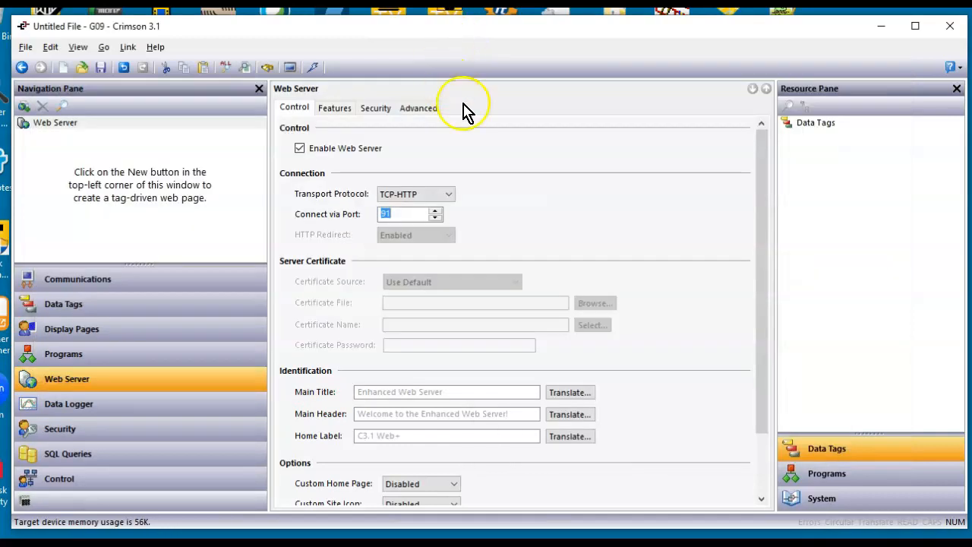
left_click(126, 281)
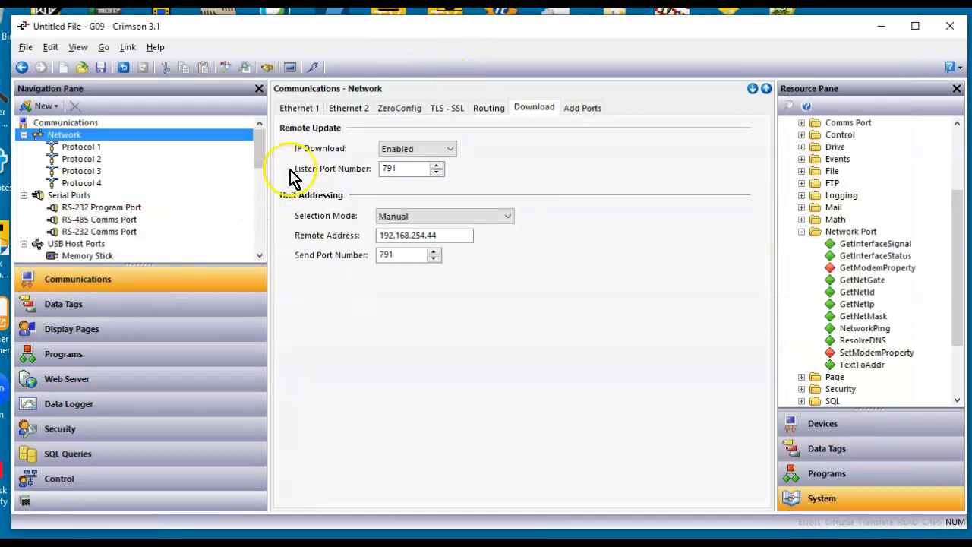
left_click(312, 108)
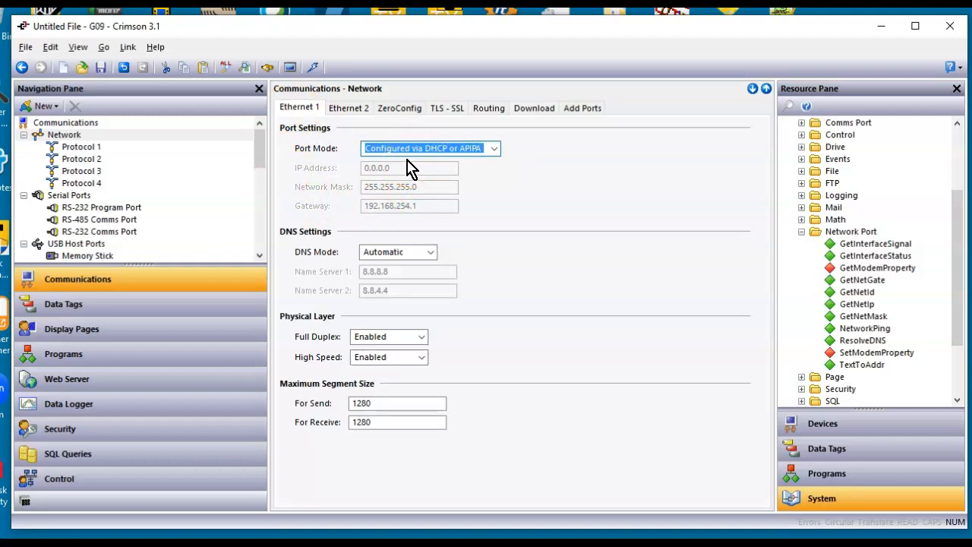
left_click(170, 275)
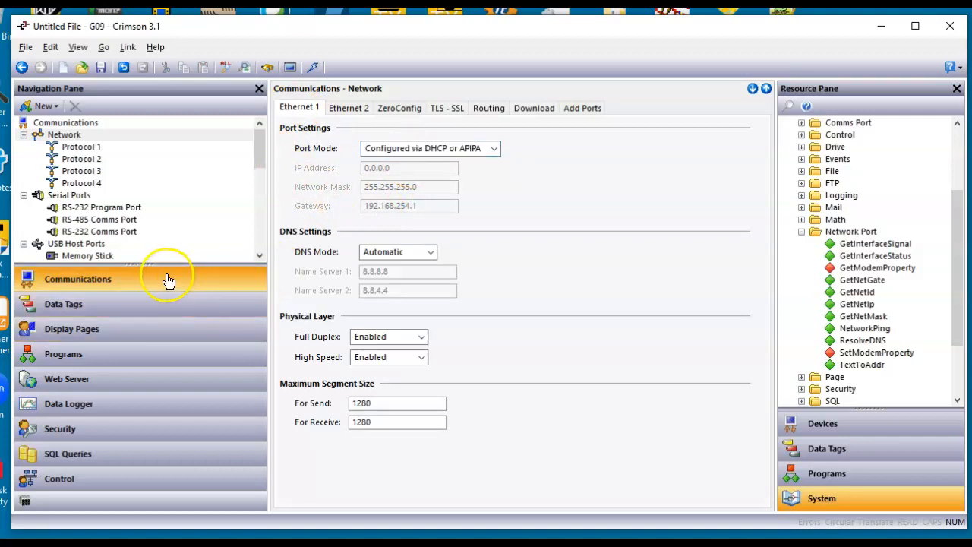
left_click(305, 109)
left_click(130, 136)
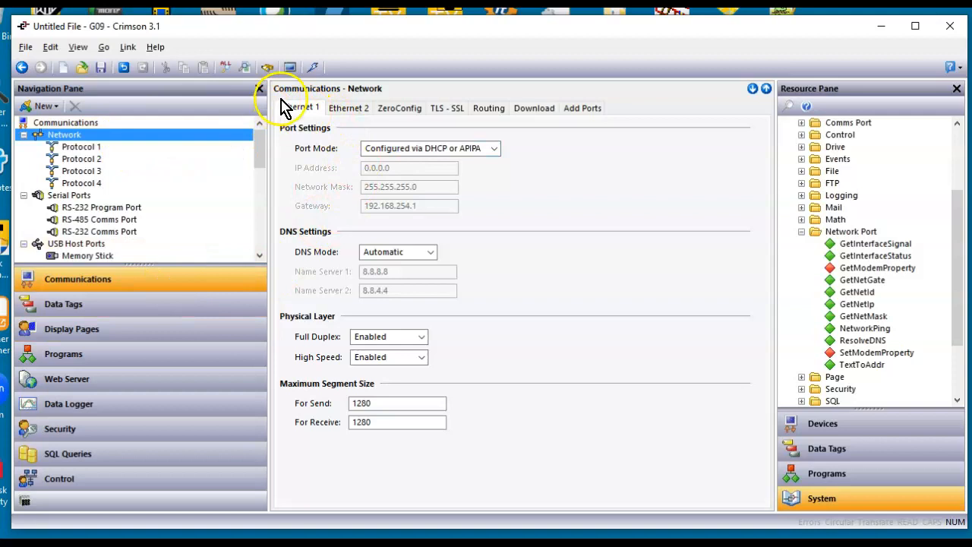
left_click(493, 155)
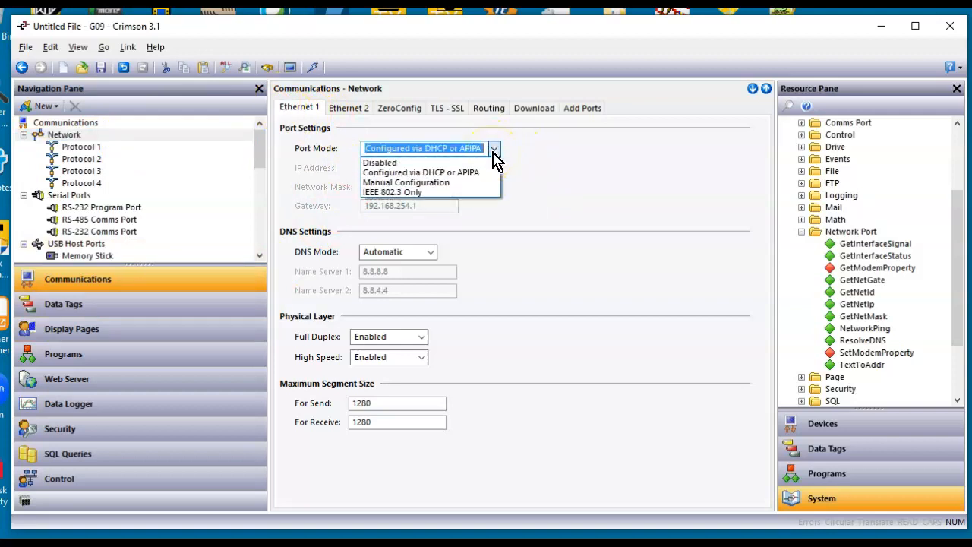
left_click(463, 183)
Set the Ethernet 1 IP address to the expression =MyIpAddress and create MyIpAddress as a single-item integer tag.
left_click(439, 169)
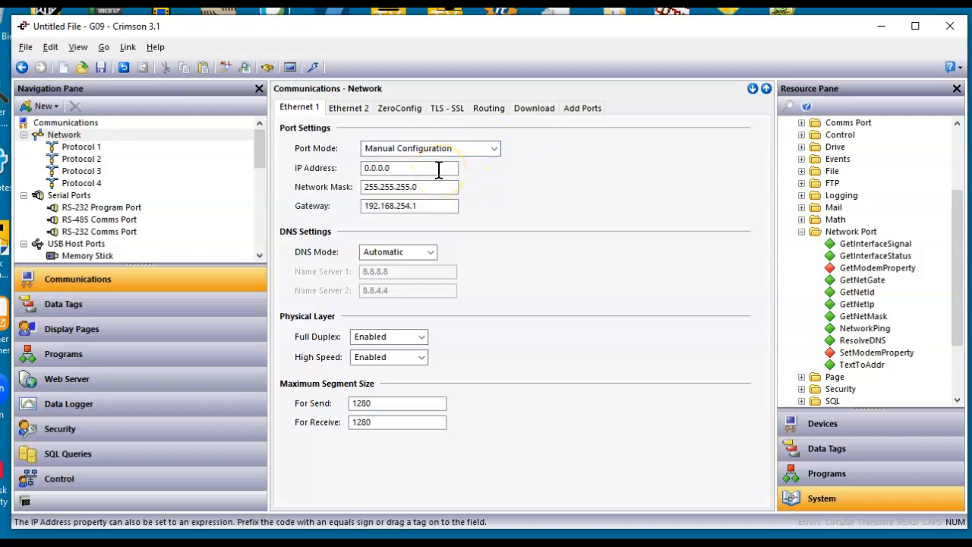
key("BackSpace")
key("BackSpace")
key("BackSpace")
key("BackSpace")
key("BackSpace")
key("BackSpace")
type("=MyIpAddr")
type("ess")
key("Return")
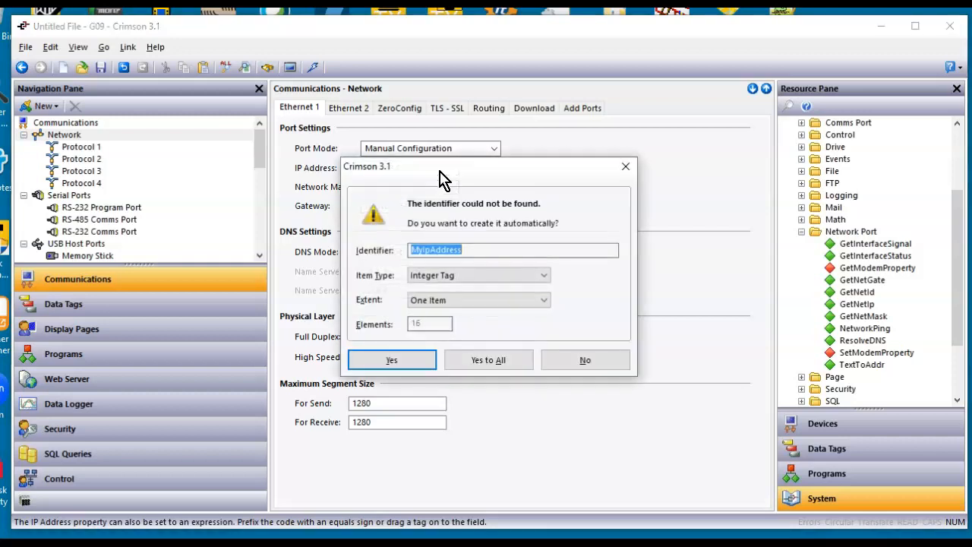
left_click(827, 451)
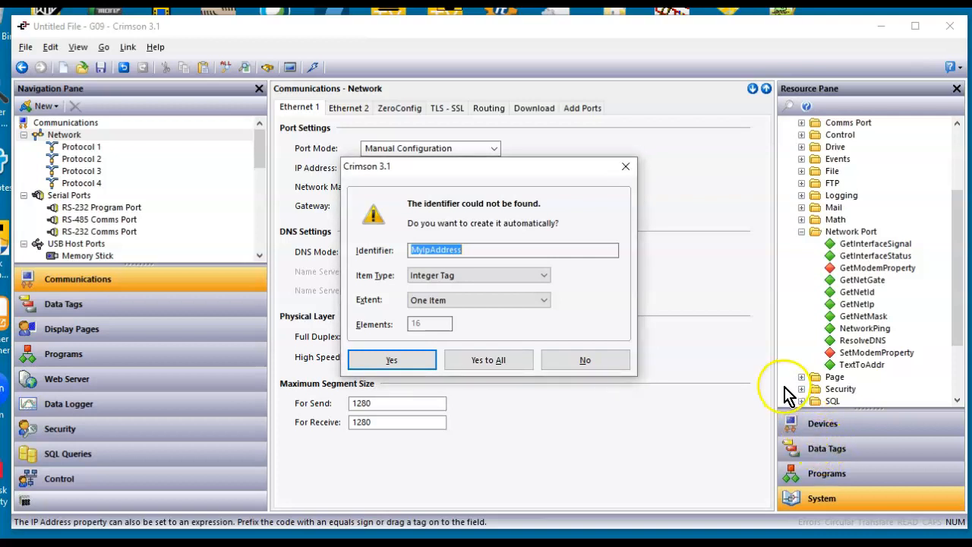
left_click(410, 362)
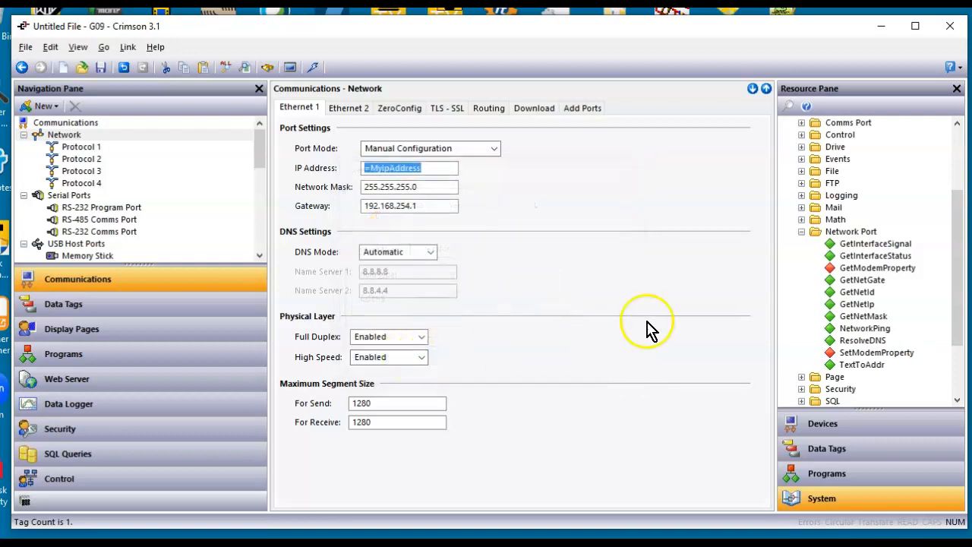
Set the MyIpAddress data tag's storage to Retentive.
left_click(149, 315)
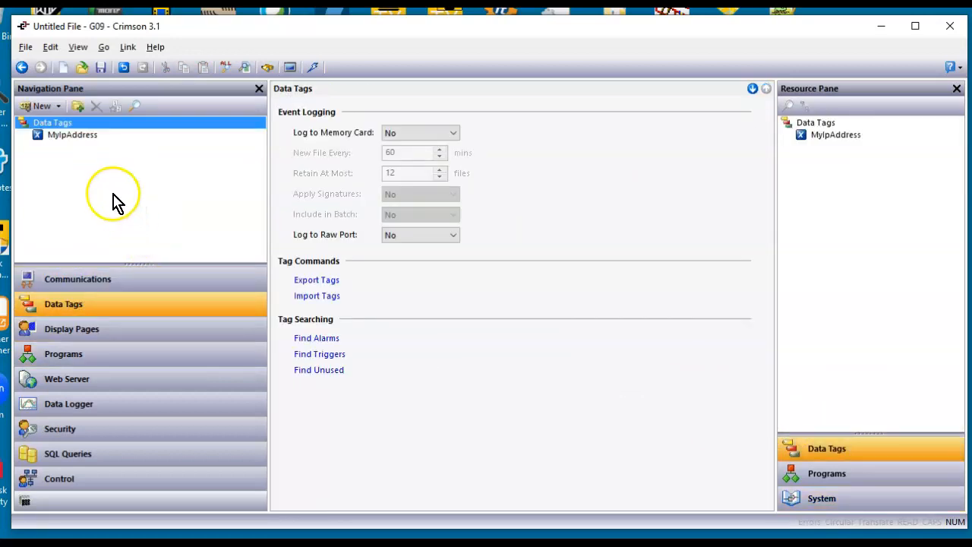
left_click(72, 141)
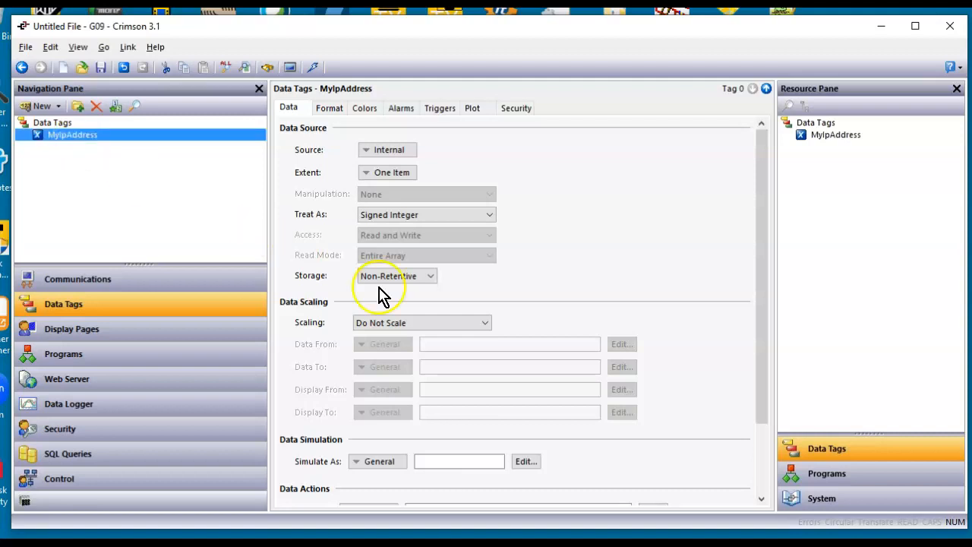
left_click(410, 280)
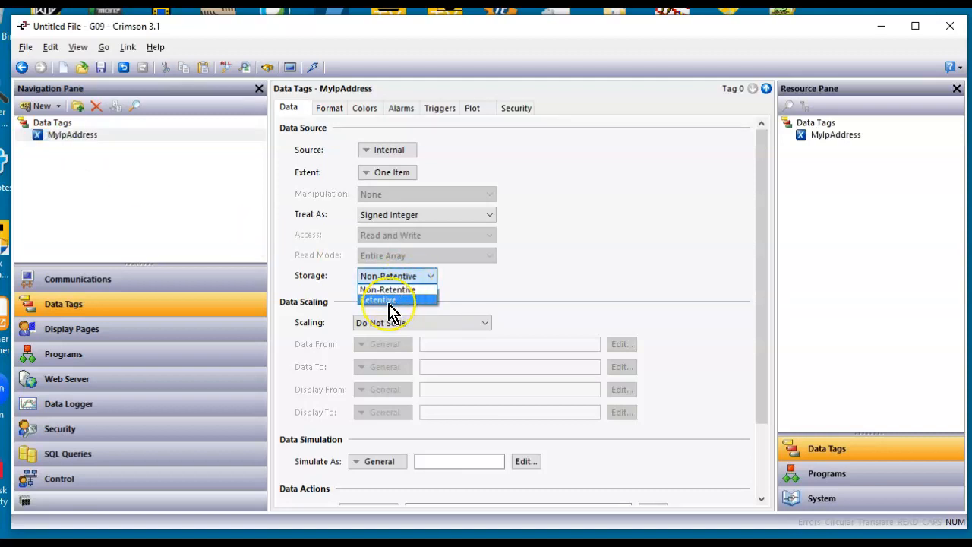
left_click(389, 304)
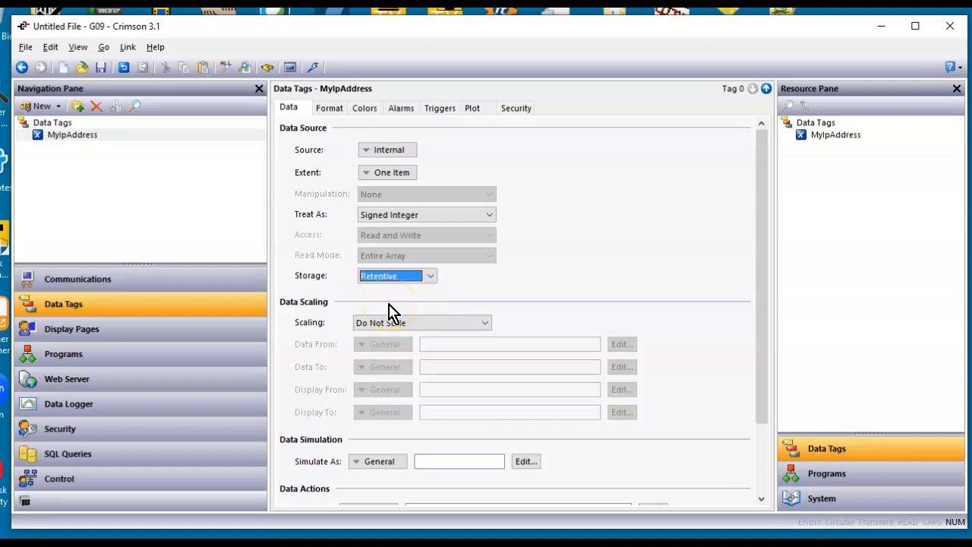
Set the MyIpAddress tag's format type to IP Address.
left_click(329, 108)
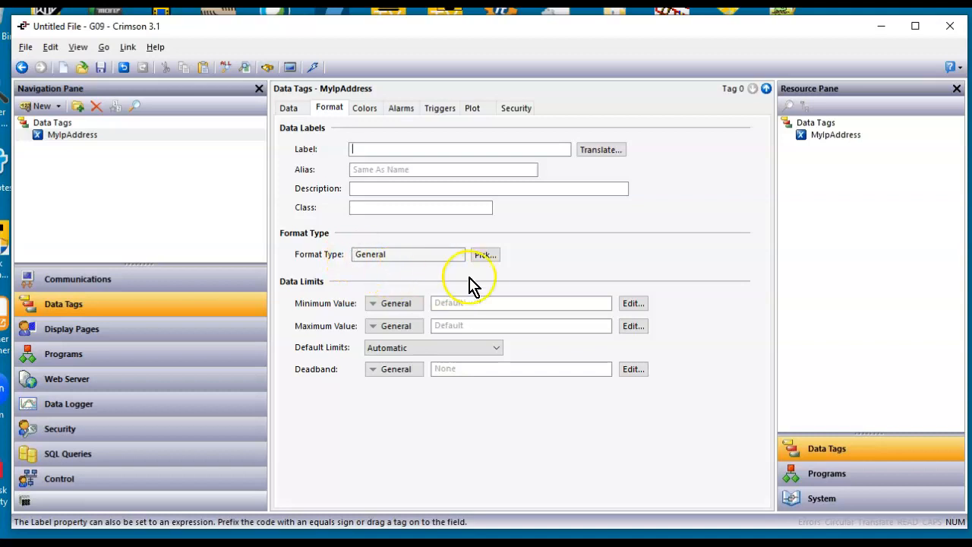
left_click(486, 256)
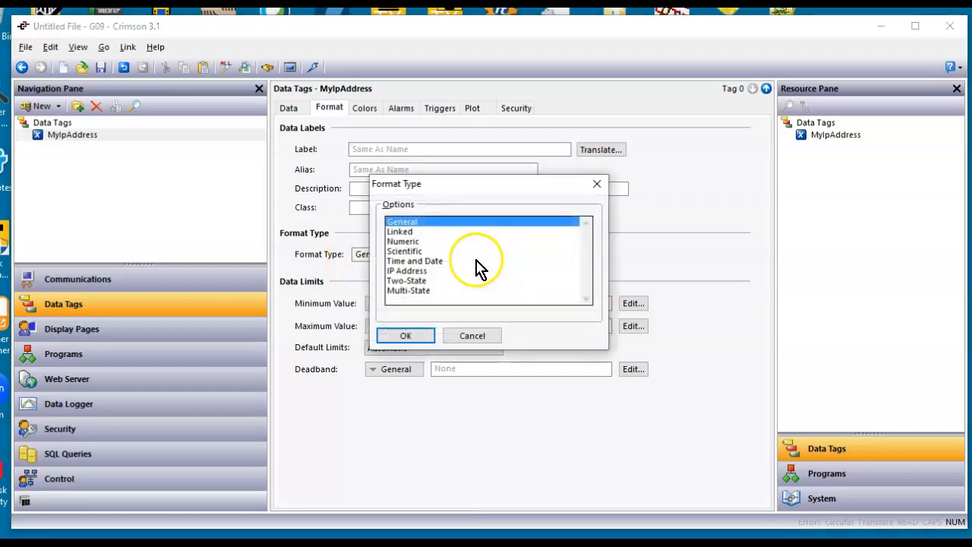
left_click(412, 272)
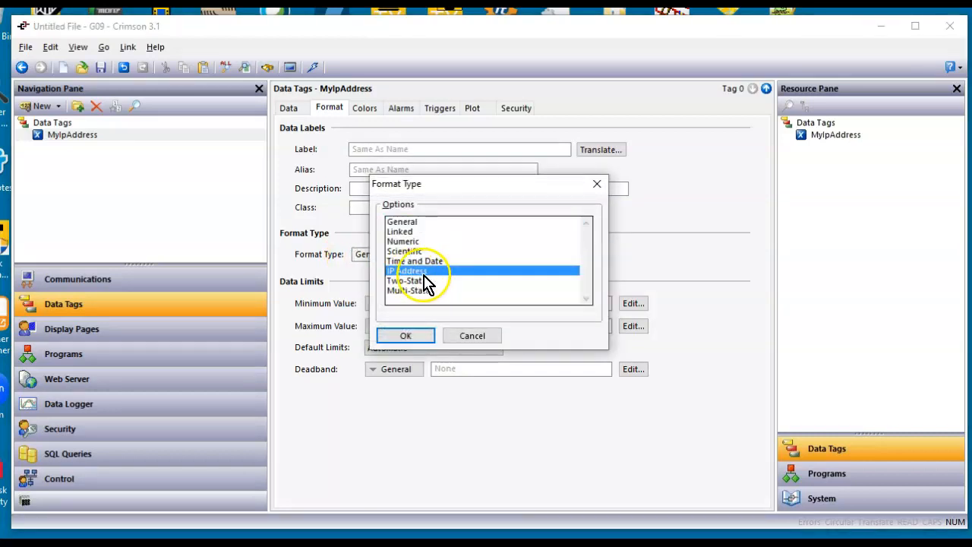
left_click(403, 336)
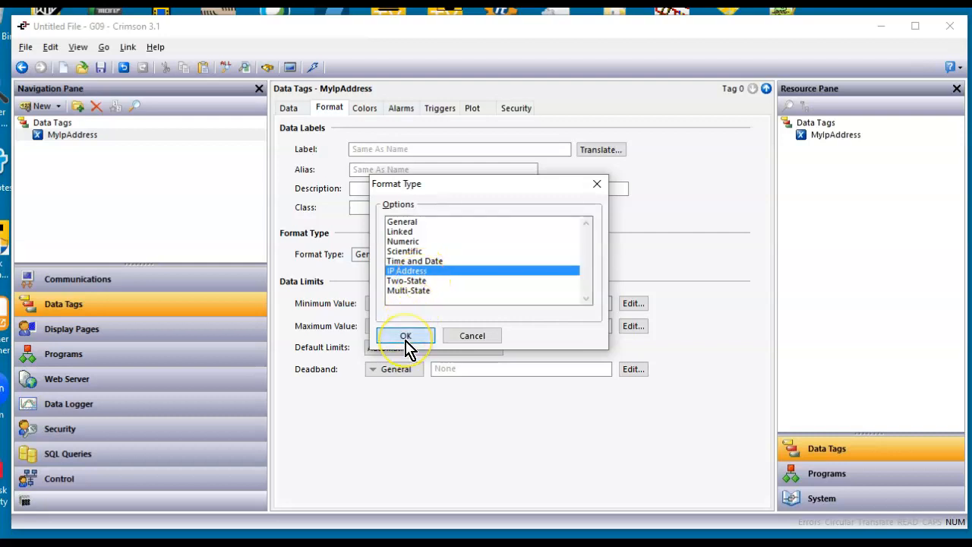
Place the MyIpAddress tag as a data box on display page Page1, between the title and the GetNetIp label.
left_click(224, 341)
left_click(452, 305)
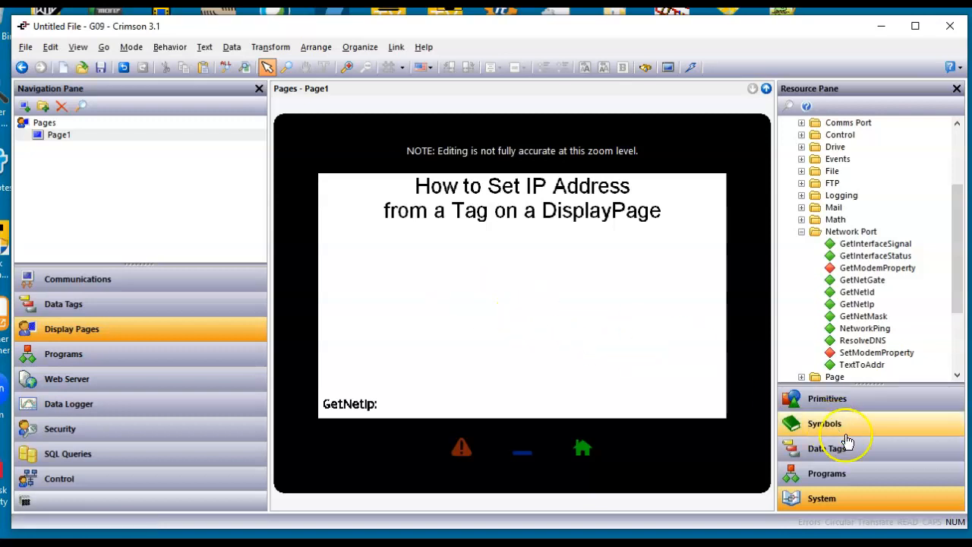
left_click(852, 462)
left_click_drag(836, 136, 374, 287)
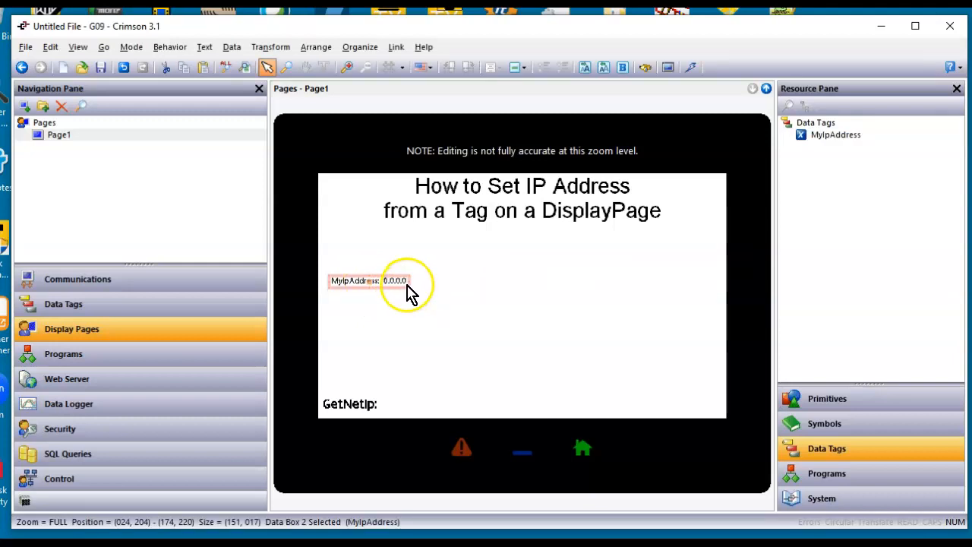
Enlarge the MyIpAddress data box on Page1 to about 405 by 85 pixels.
left_click_drag(408, 285, 465, 313)
left_click_drag(538, 321, 537, 320)
left_click(581, 337)
left_click(508, 304)
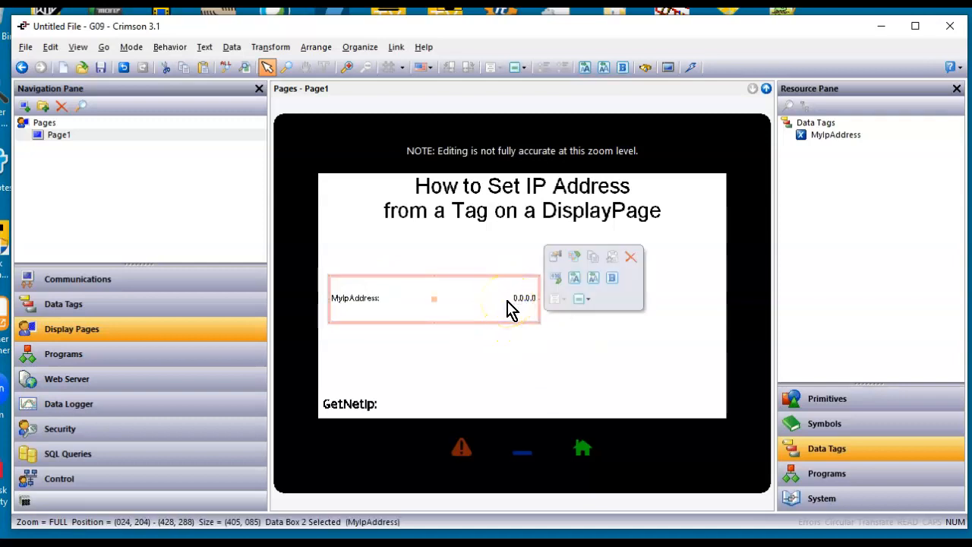
Increase the MyIpAddress data box's text font to Hei 24 and make it bold.
left_click(575, 278)
left_click(575, 278)
left_click(616, 280)
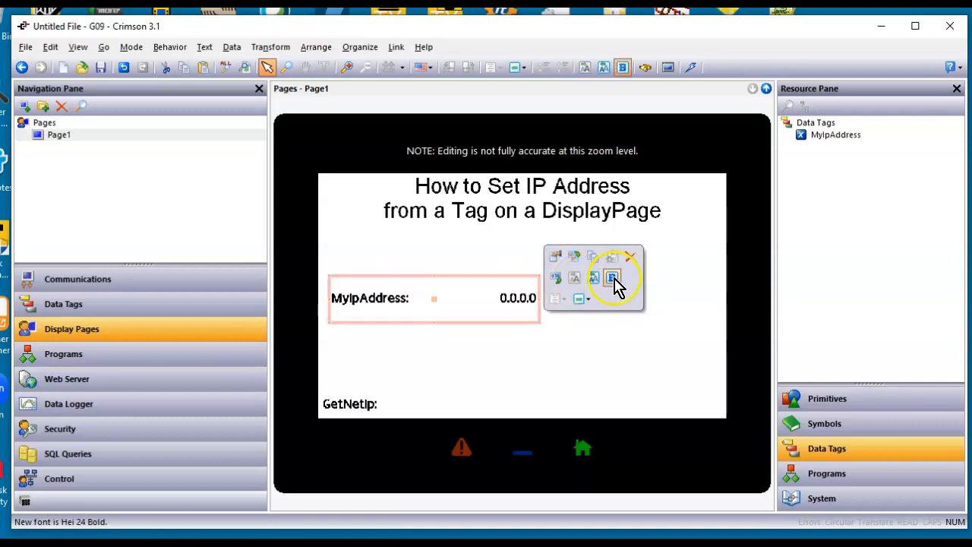
left_click(555, 280)
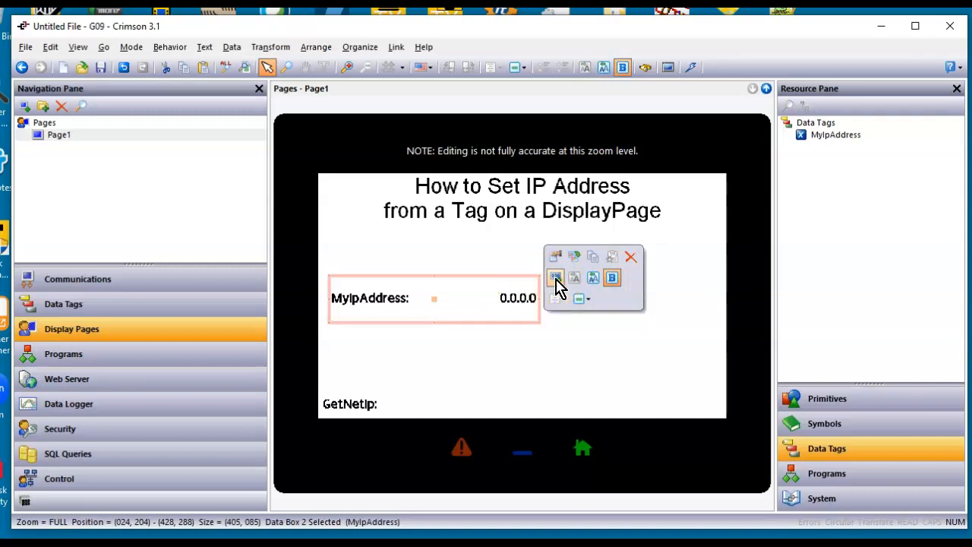
left_click(555, 279)
left_click(497, 313)
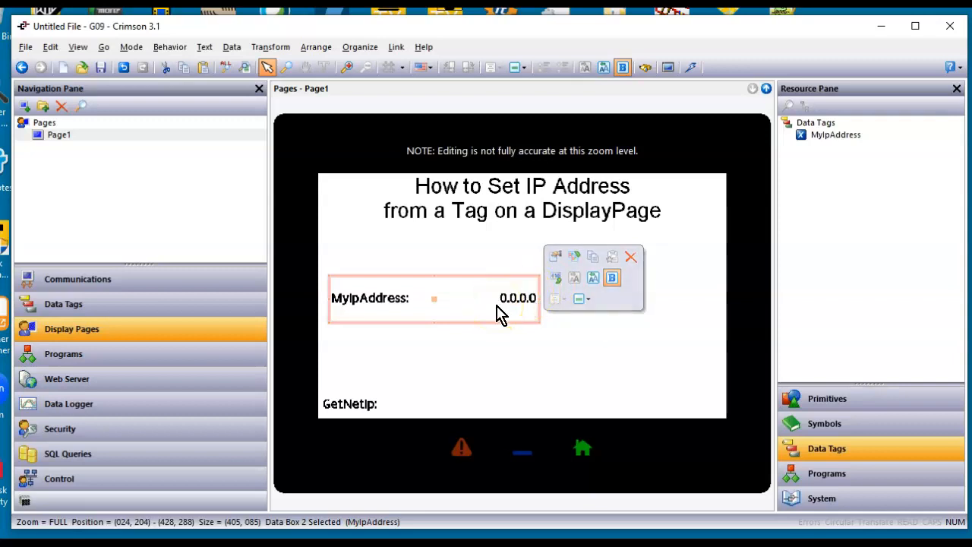
Set the MyIpAddress data box's operation to Data Entry.
double_click(497, 313)
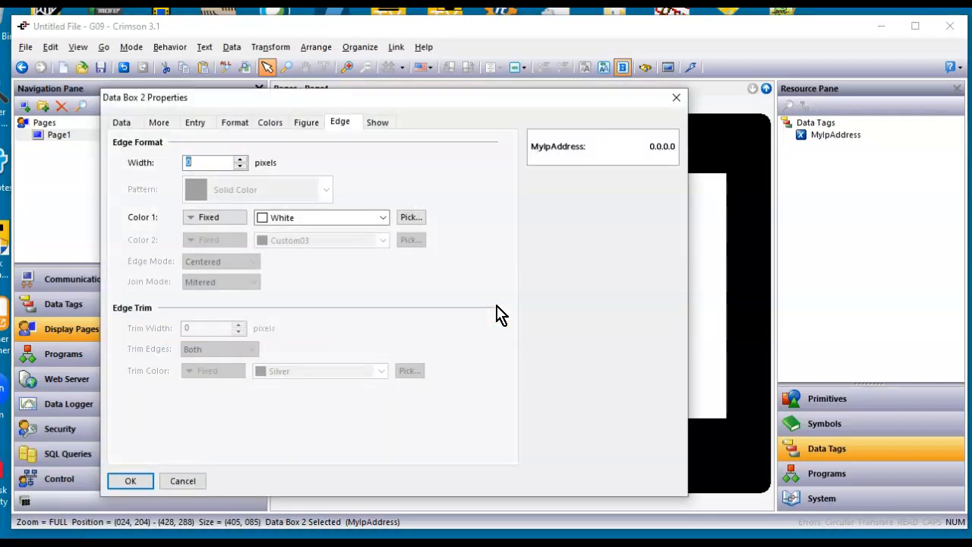
left_click(123, 124)
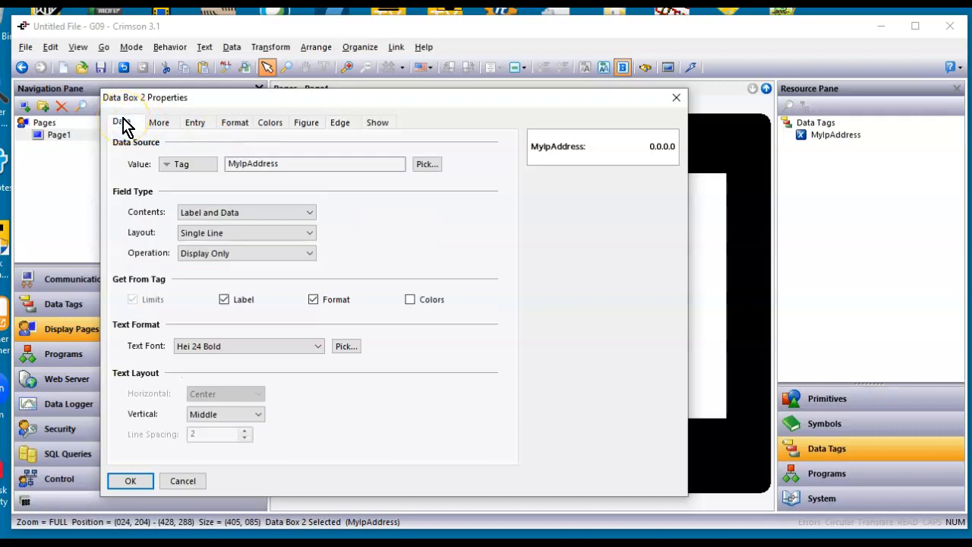
left_click(253, 255)
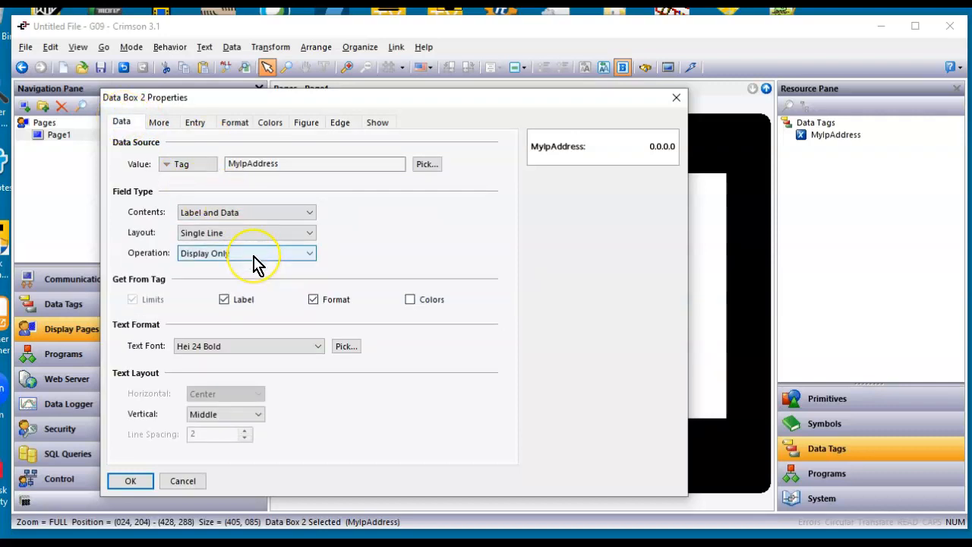
left_click(251, 276)
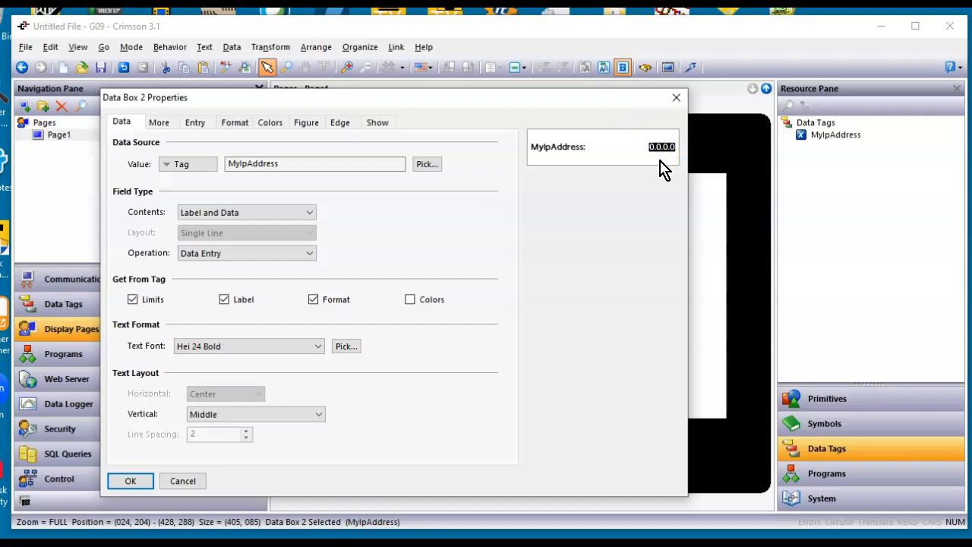
left_click(647, 157)
Give the MyIpAddress data box a 4-pixel solid red edge and apply its properties.
left_click(340, 124)
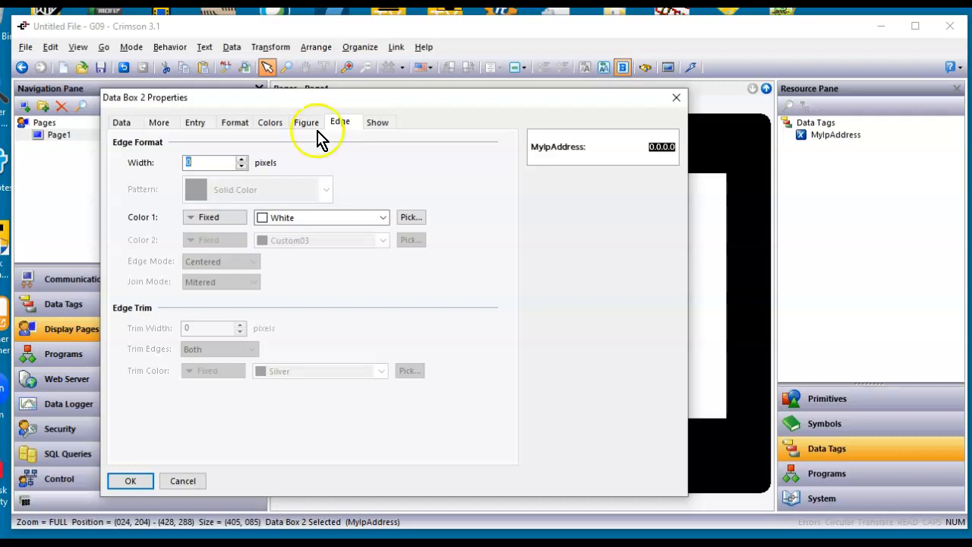
left_click(241, 159)
left_click(241, 159)
left_click(241, 159)
left_click(240, 160)
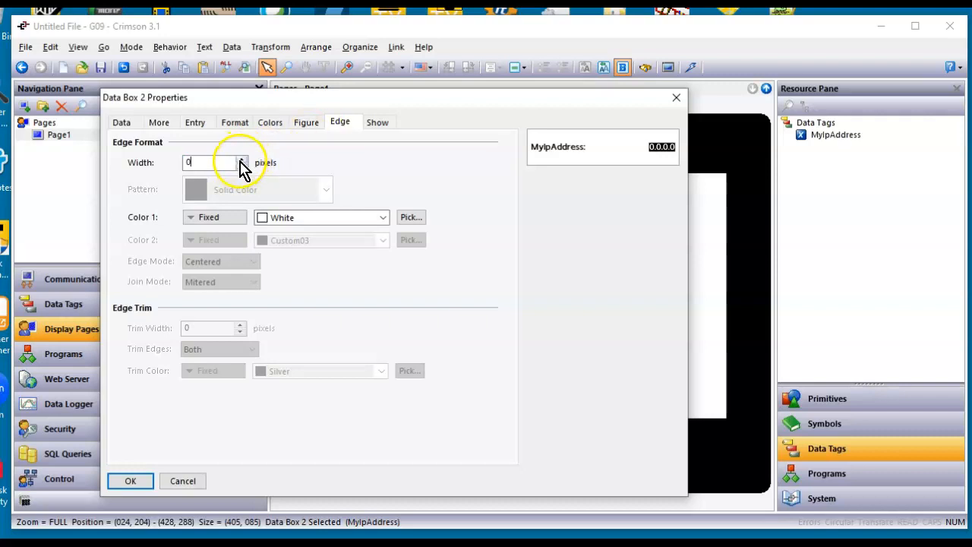
left_click(240, 160)
left_click(308, 207)
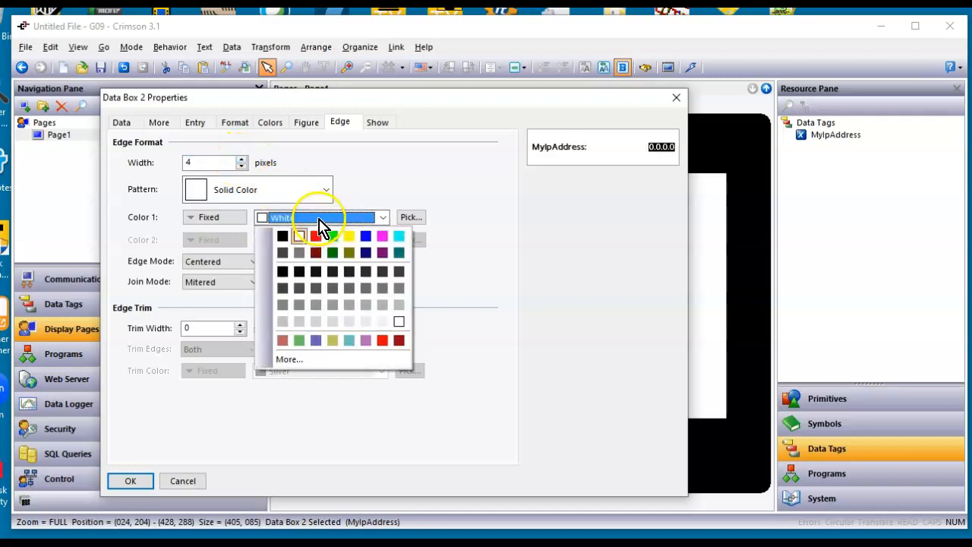
left_click(316, 237)
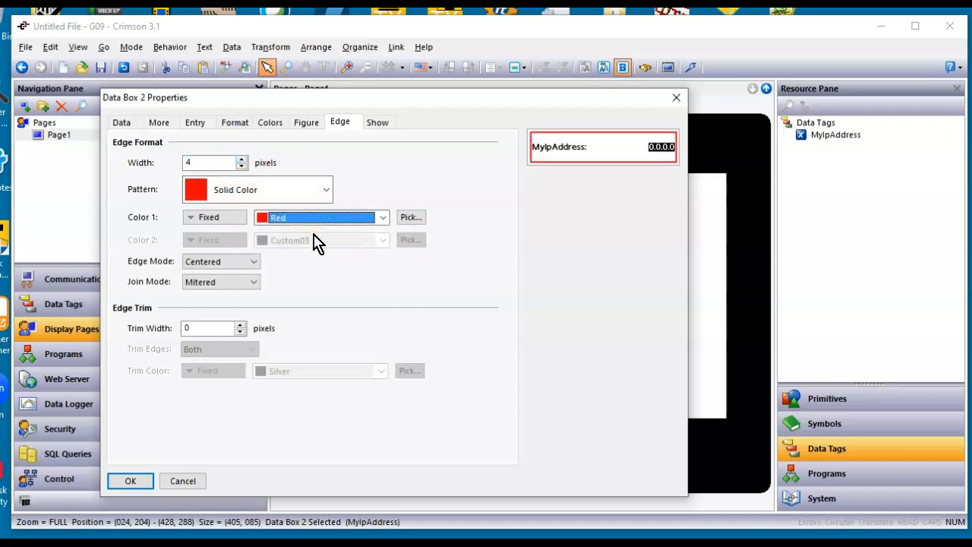
left_click(128, 483)
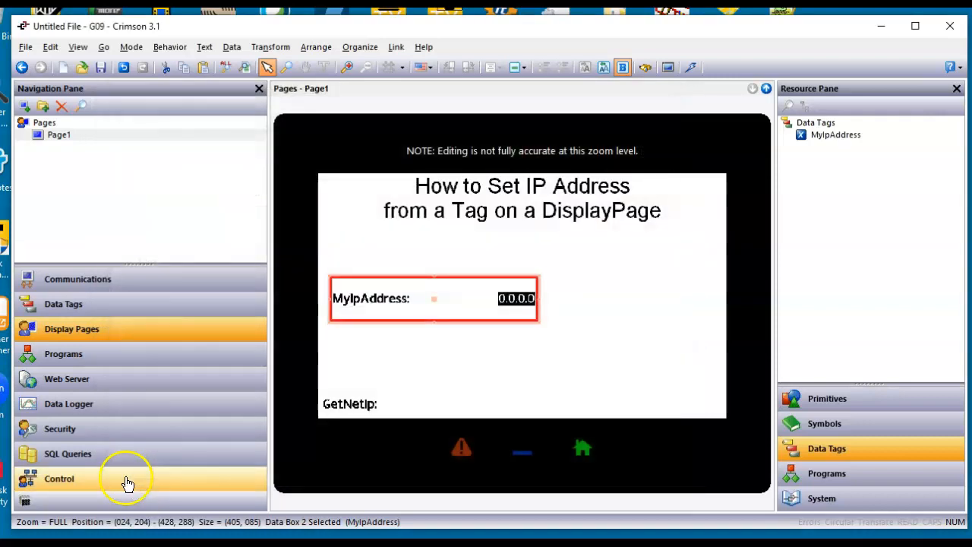
Deselect the data box and display the list of system functions.
left_click(486, 342)
left_click(469, 306)
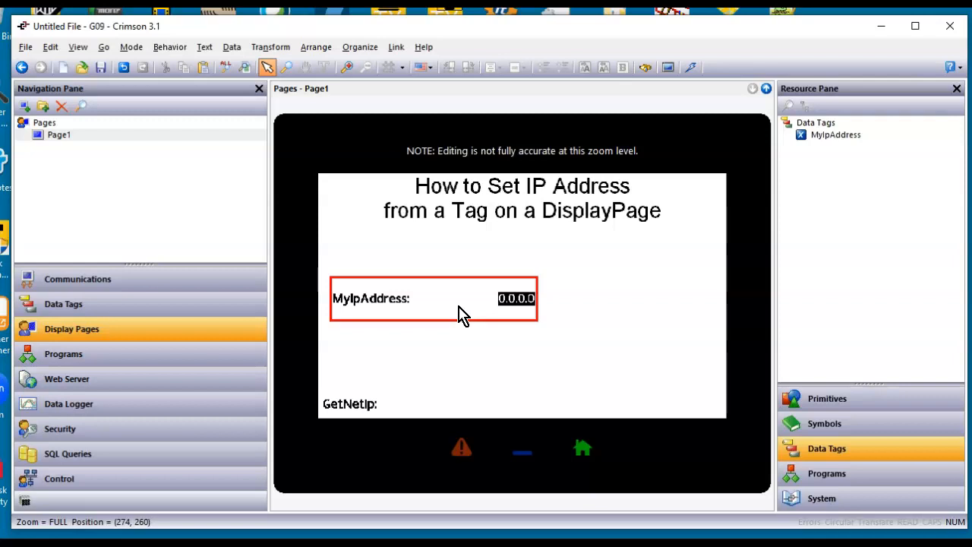
left_click(838, 504)
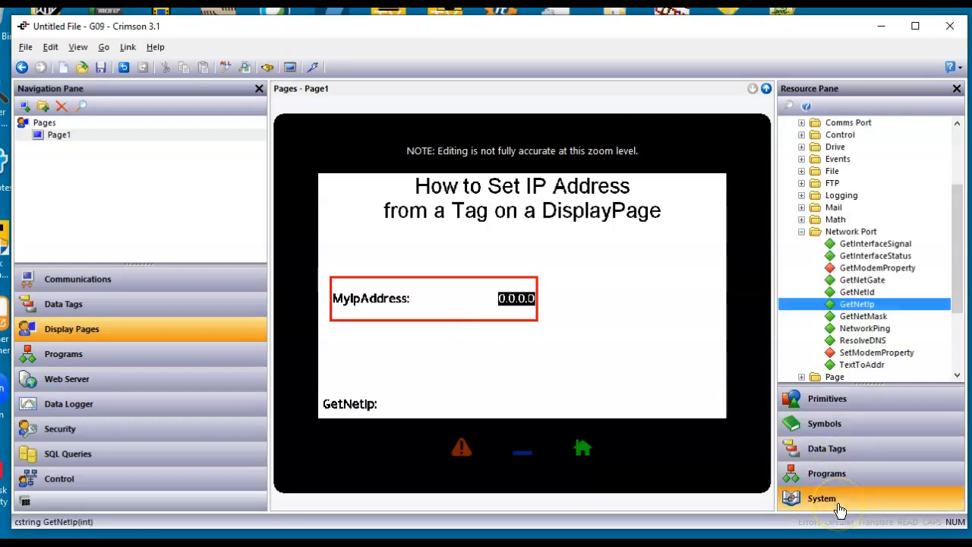
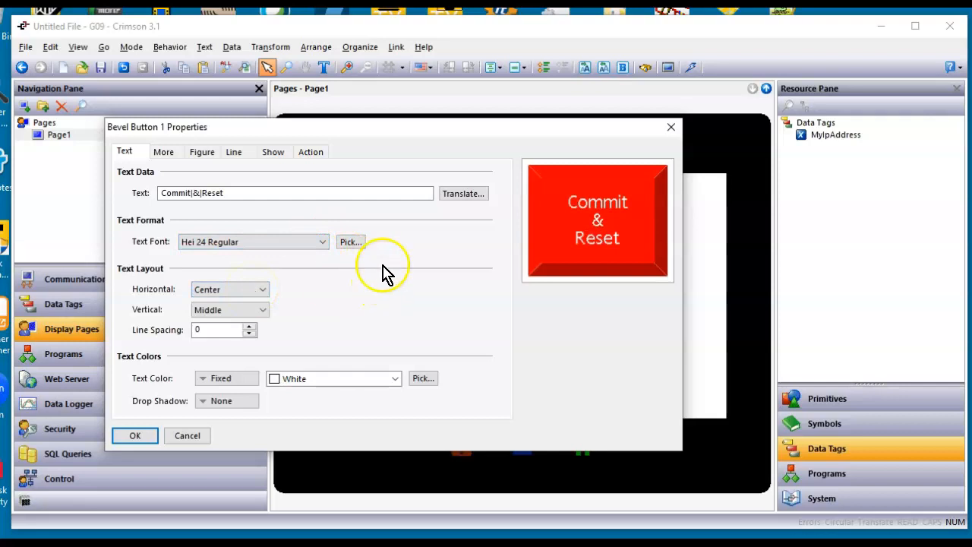
Set the Commit & Reset button's action to User Defined with CommitAndReset() running on release, and apply it.
left_click(314, 158)
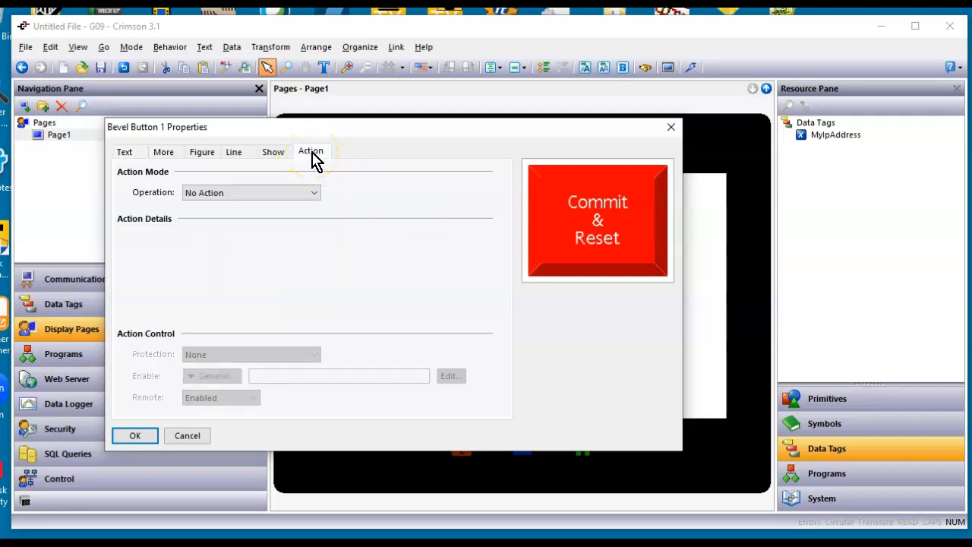
left_click(313, 201)
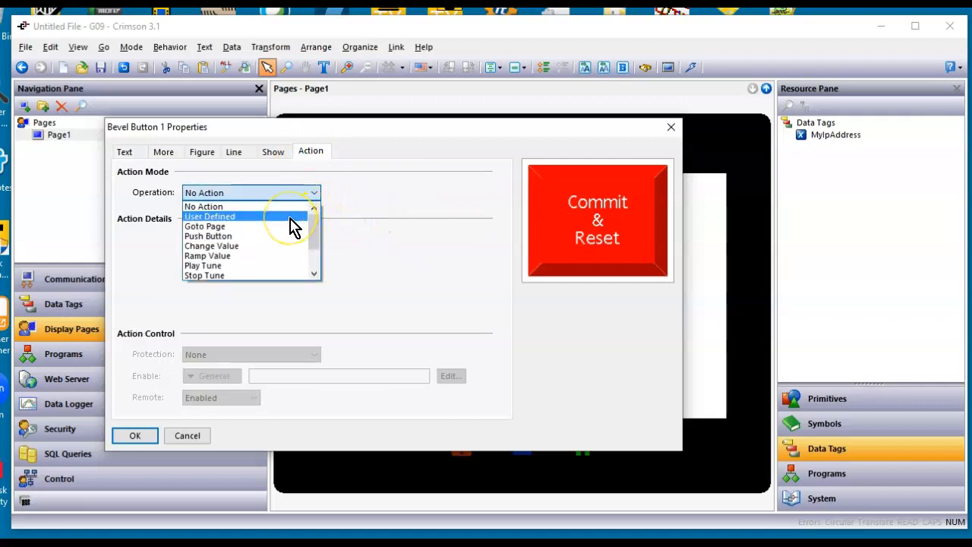
left_click(294, 219)
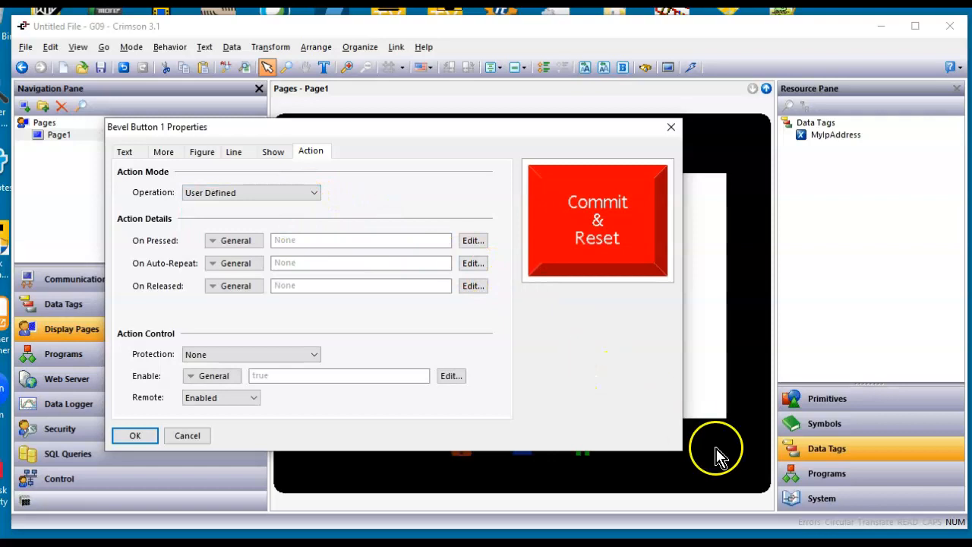
left_click(824, 499)
left_click_drag(871, 210, 348, 297)
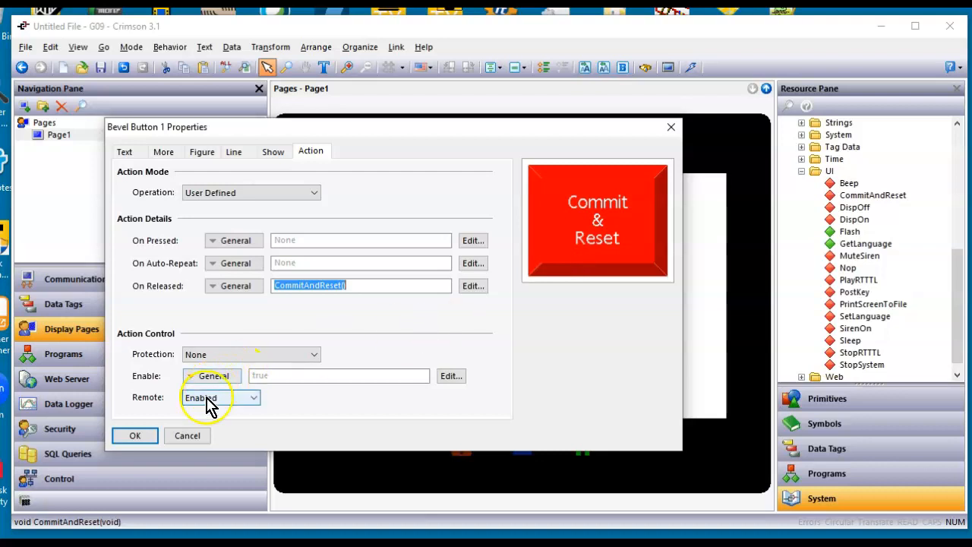
left_click(131, 438)
left_click(537, 356)
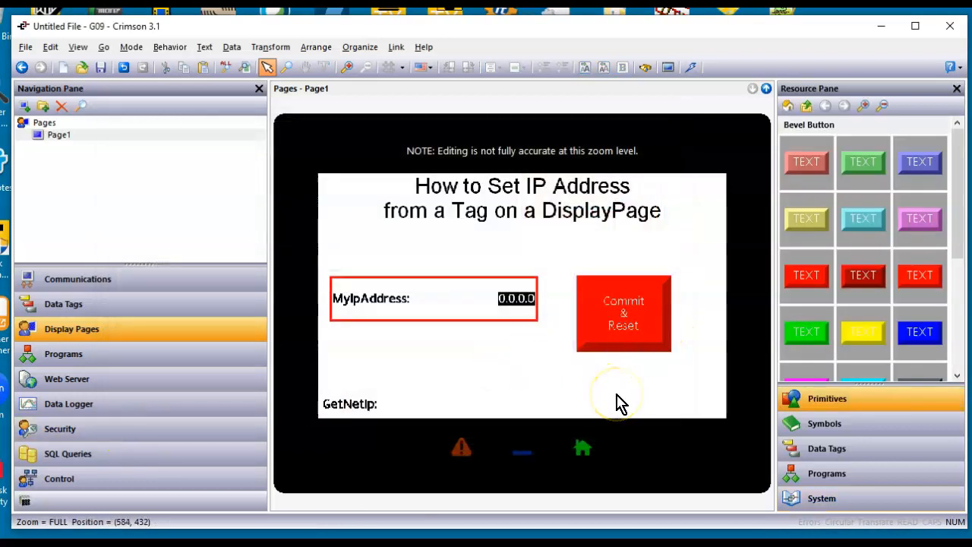
Confirm USB as the link's communications port and download the project to the device.
left_click(395, 50)
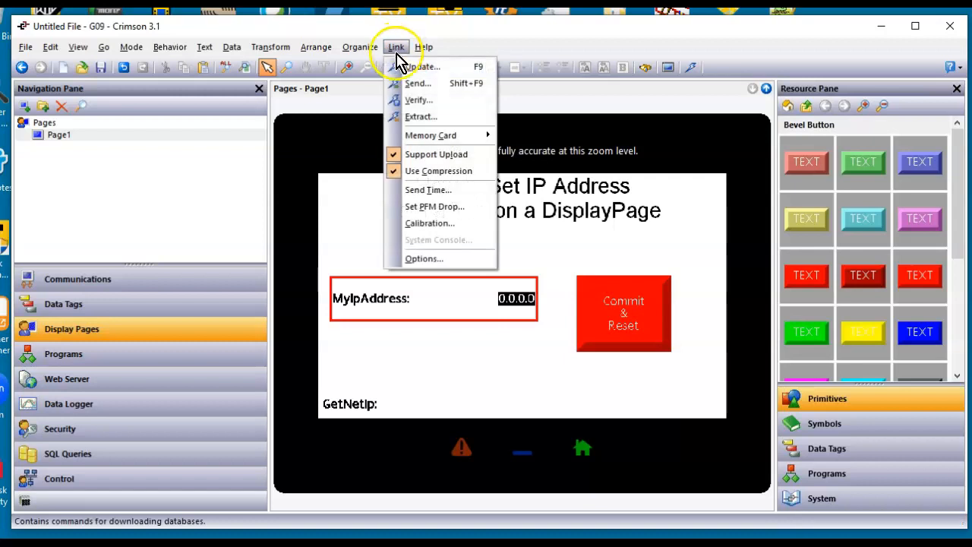
left_click(425, 258)
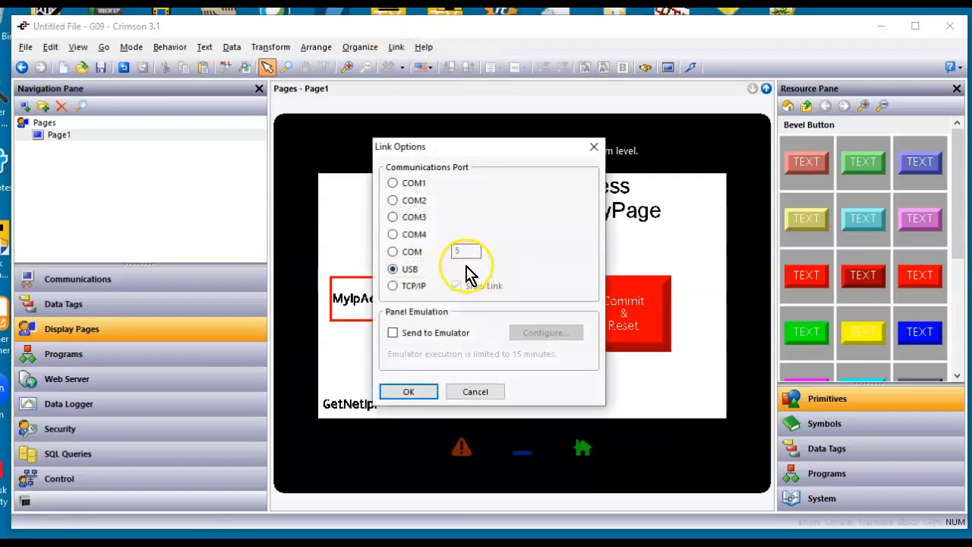
left_click(428, 394)
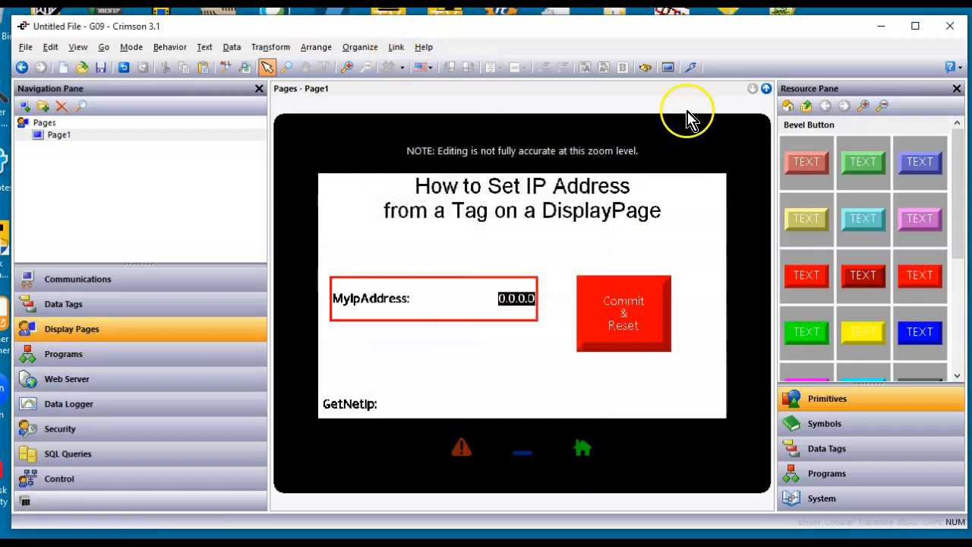
left_click(692, 68)
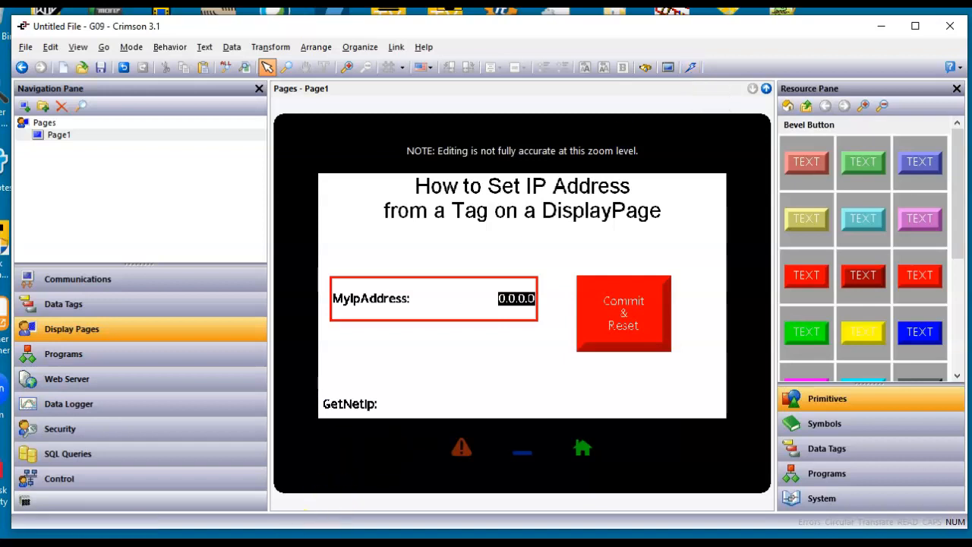
Switch to Chrome to reload the device's web server page, and bring up the completed scan results in Angry IP Scanner.
left_click(306, 539)
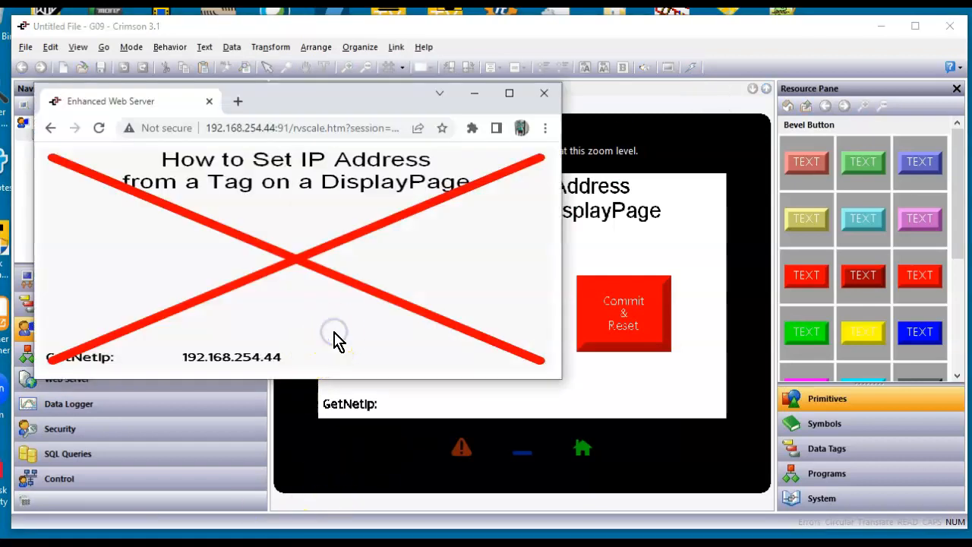
left_click(99, 129)
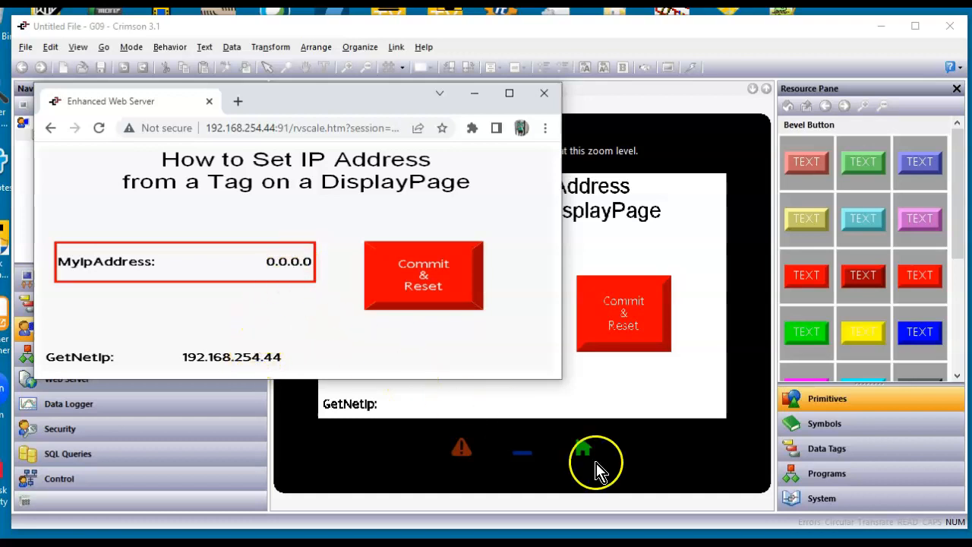
left_click(629, 543)
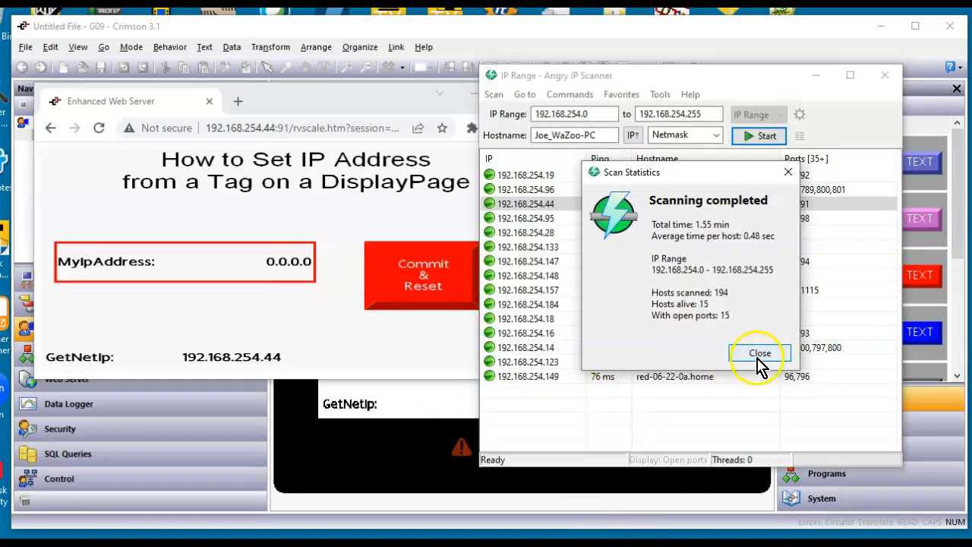
left_click(756, 352)
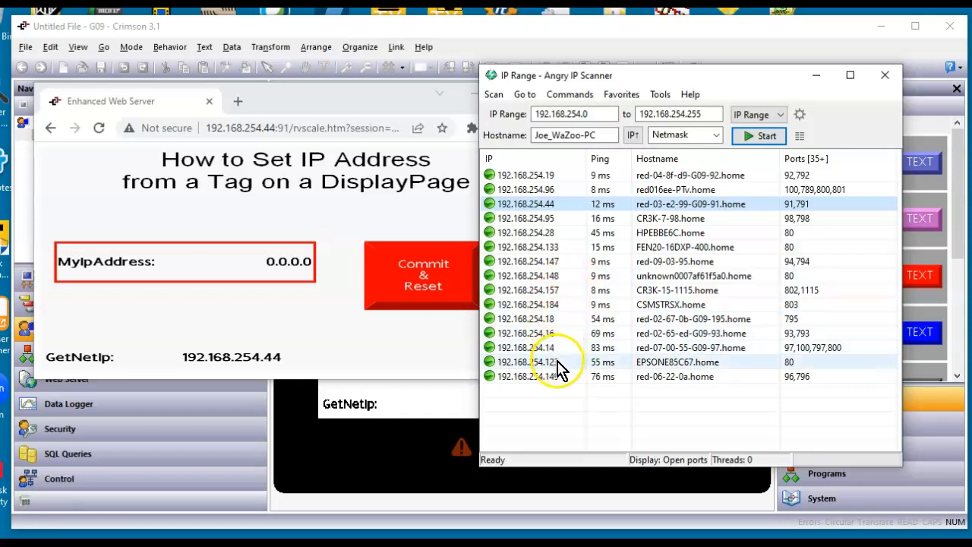
Enter 192.168.254.17 as the MyIpAddress value on the Enhanced Web Server page in Chrome.
left_click(265, 272)
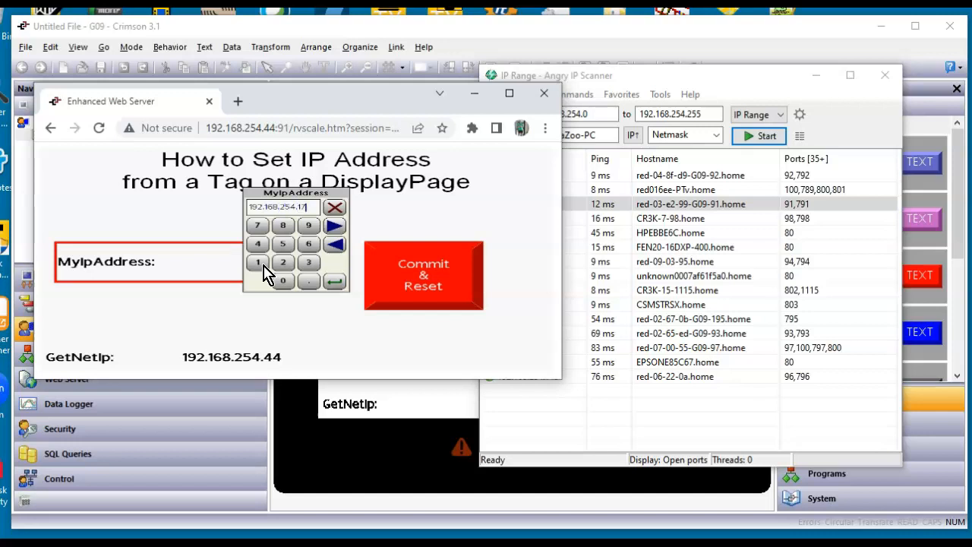
key("Return")
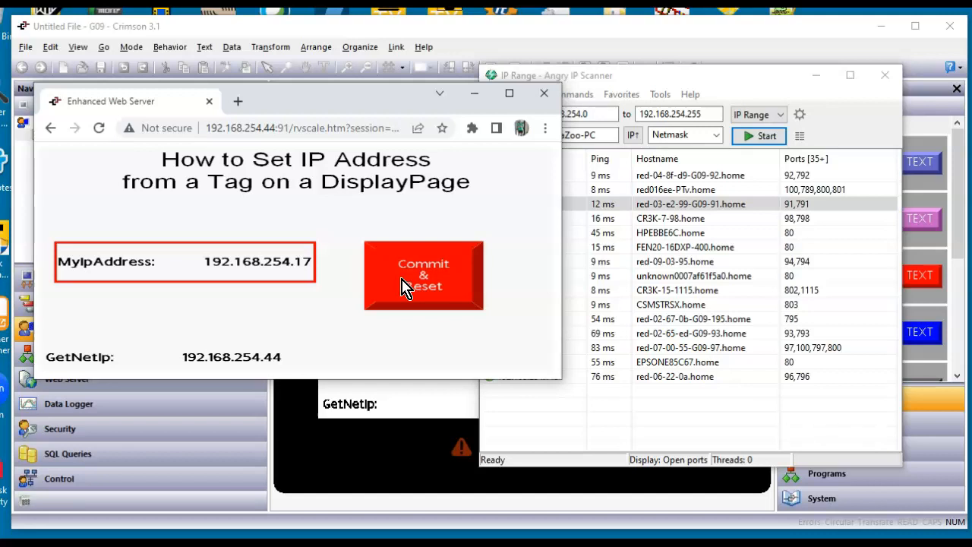
left_click(403, 344)
left_click(306, 278)
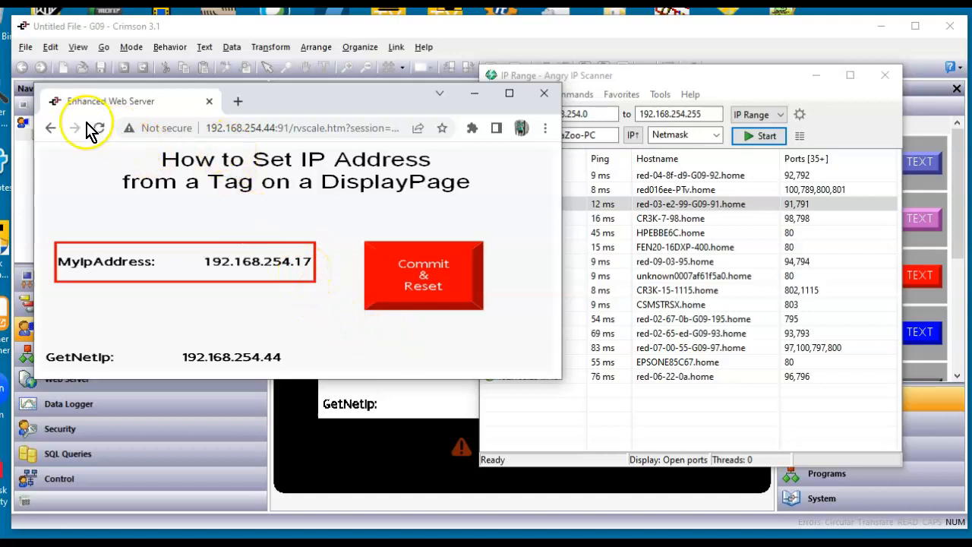
left_click(47, 129)
right_click(47, 129)
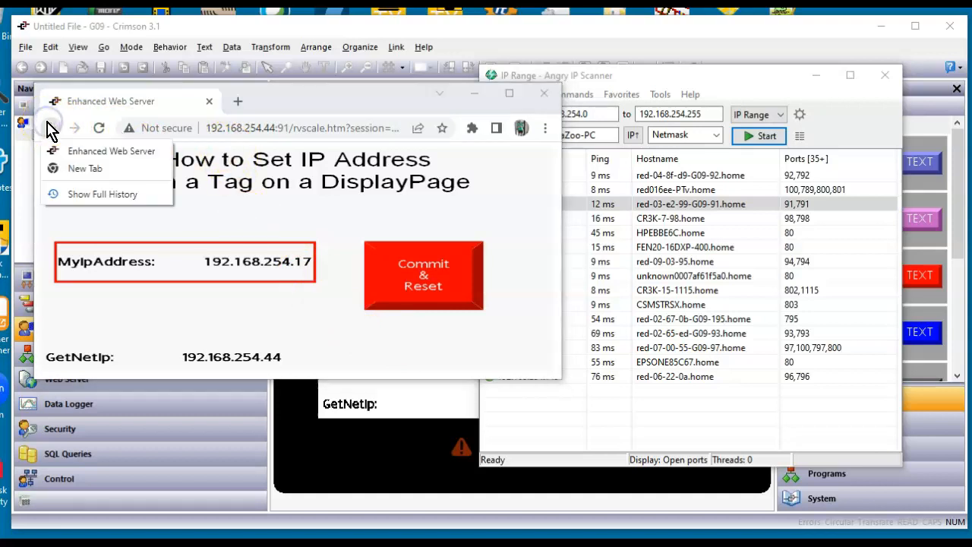
key("alt+Tab")
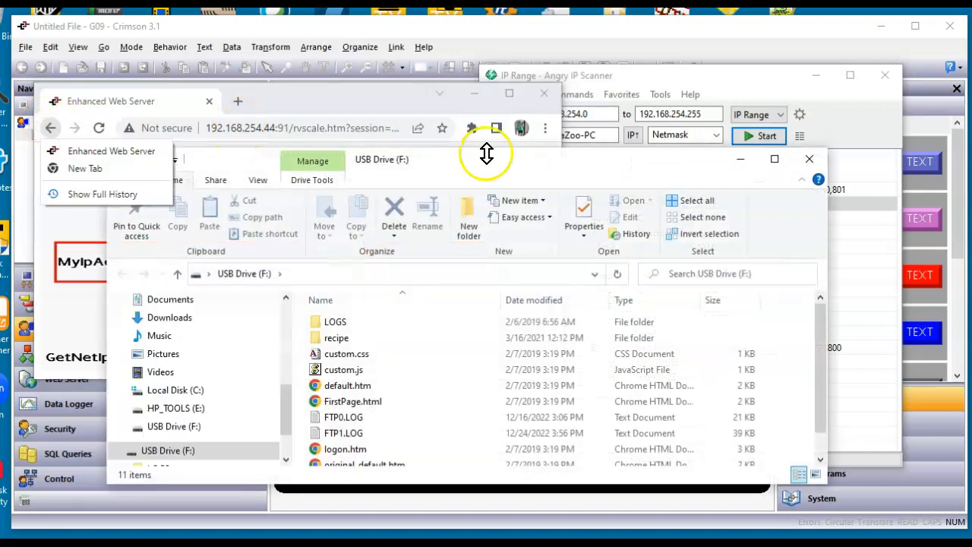
Close the USB Drive (F:) window, load 192.168.254.17:91 in Chrome, and open the device's Remote View.
left_click(810, 159)
left_click(347, 139)
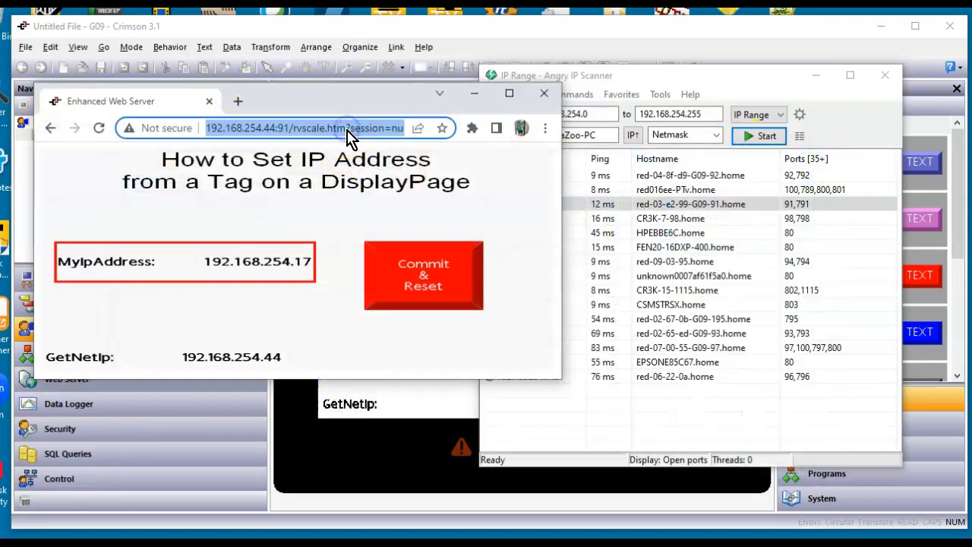
type("192.168")
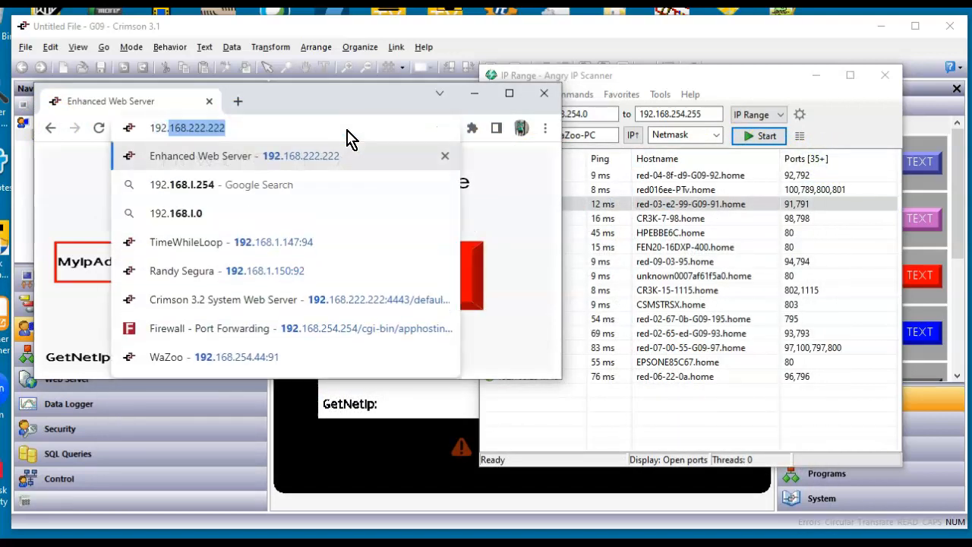
type(".25")
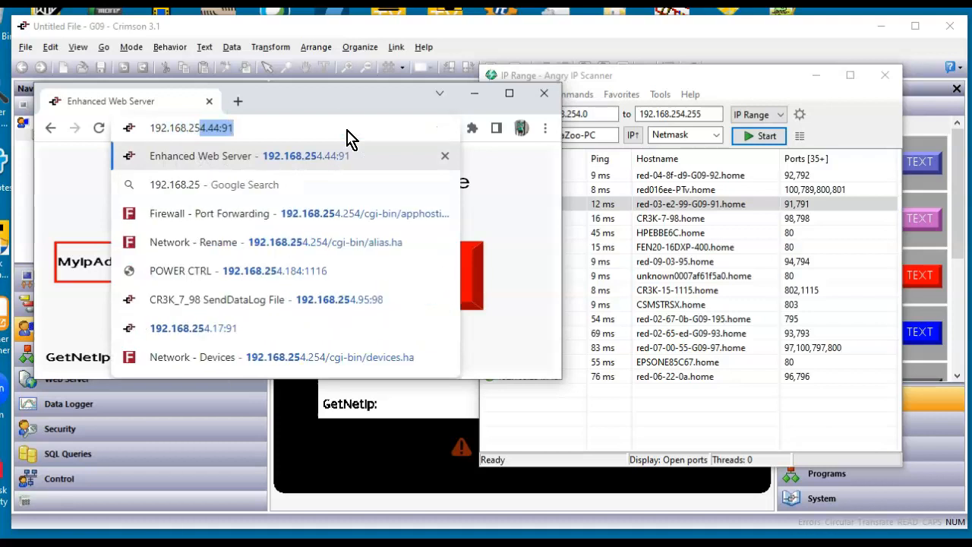
type("4.17")
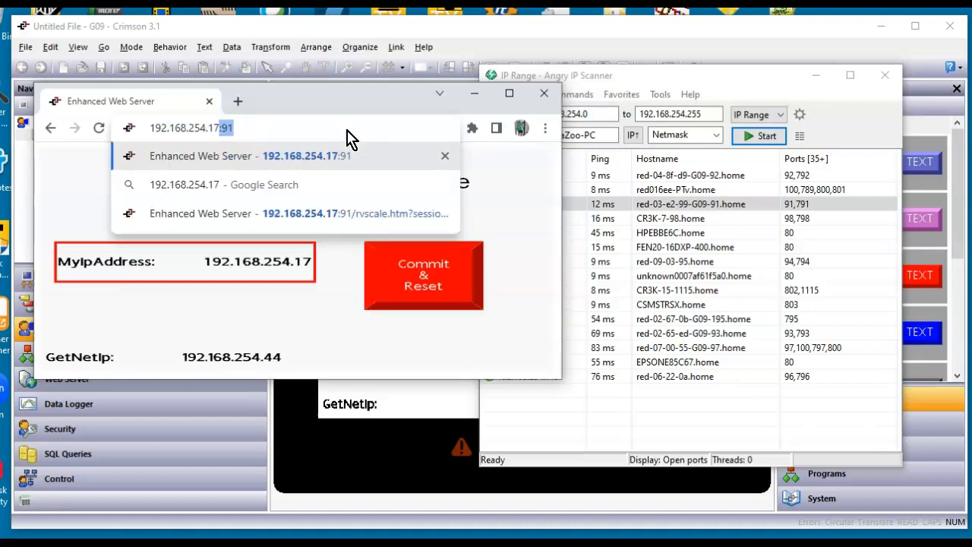
type(":91")
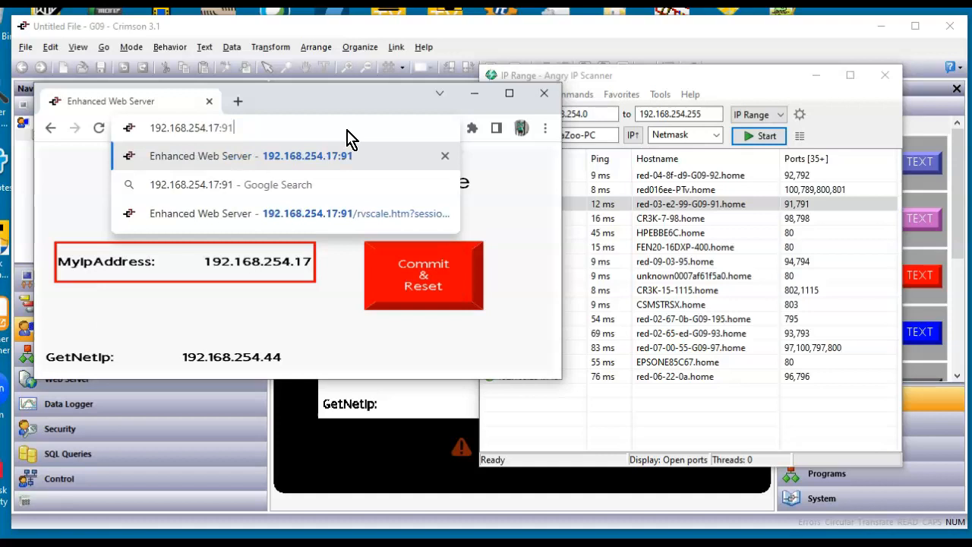
key("Return")
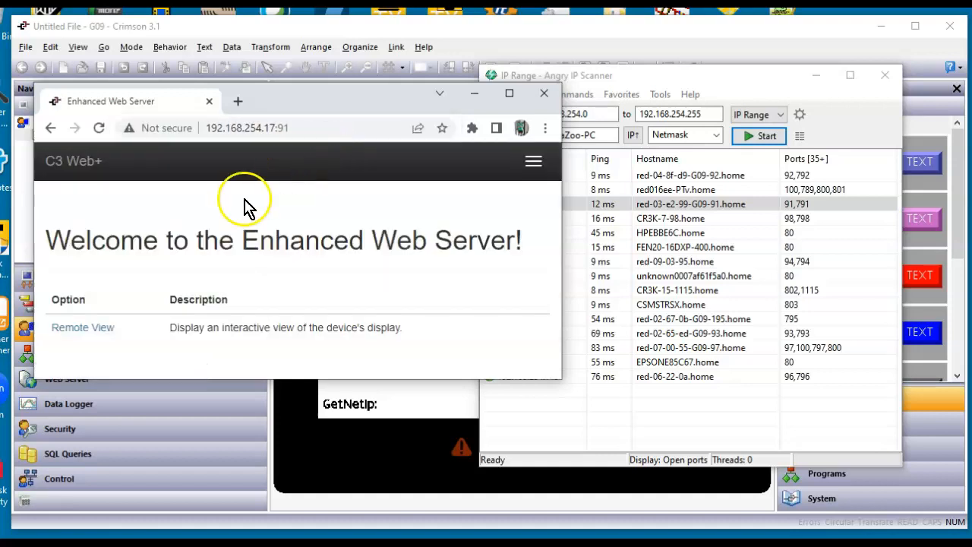
left_click(97, 329)
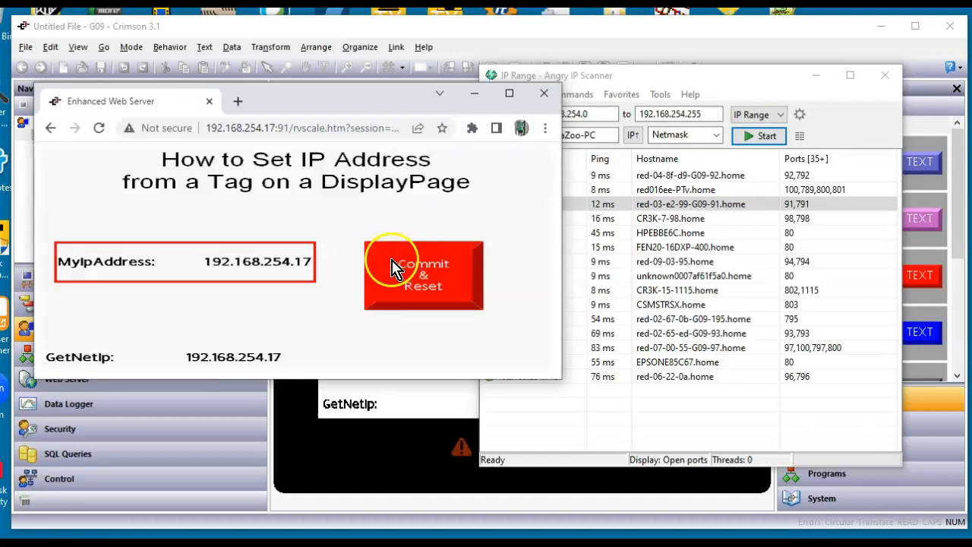
Switch to Angry IP Scanner, rescan the IP range discarding the previous results, and select the 192.168.254.17 entry.
left_click(714, 418)
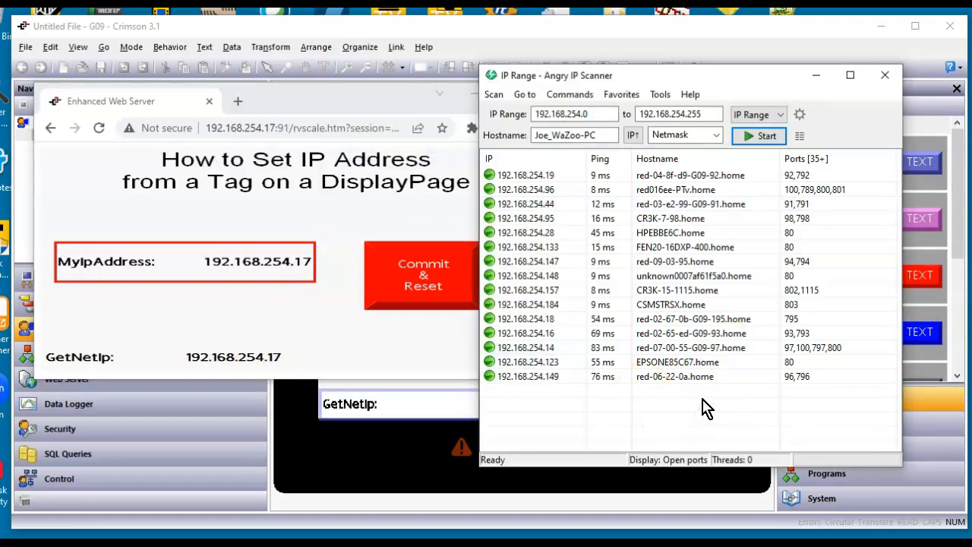
left_click(753, 138)
left_click(558, 205)
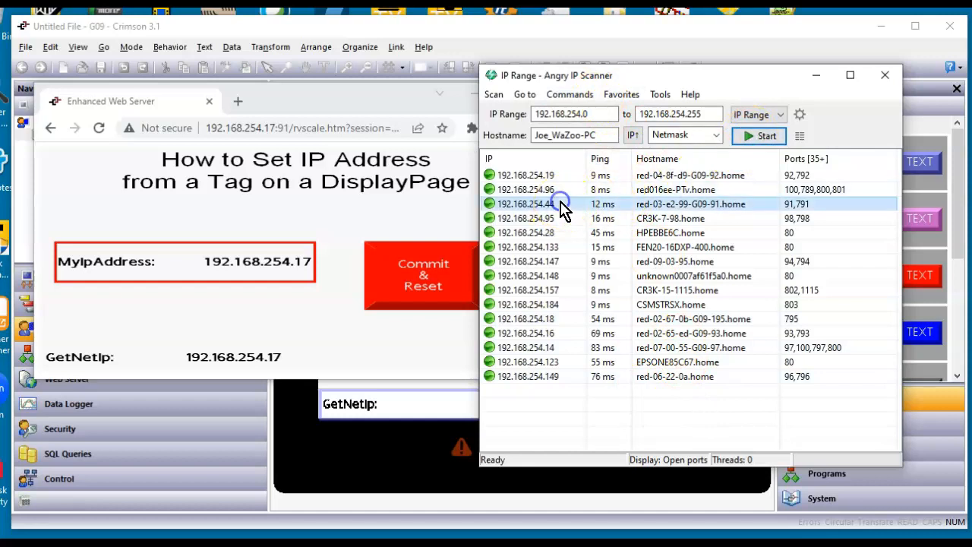
left_click(762, 136)
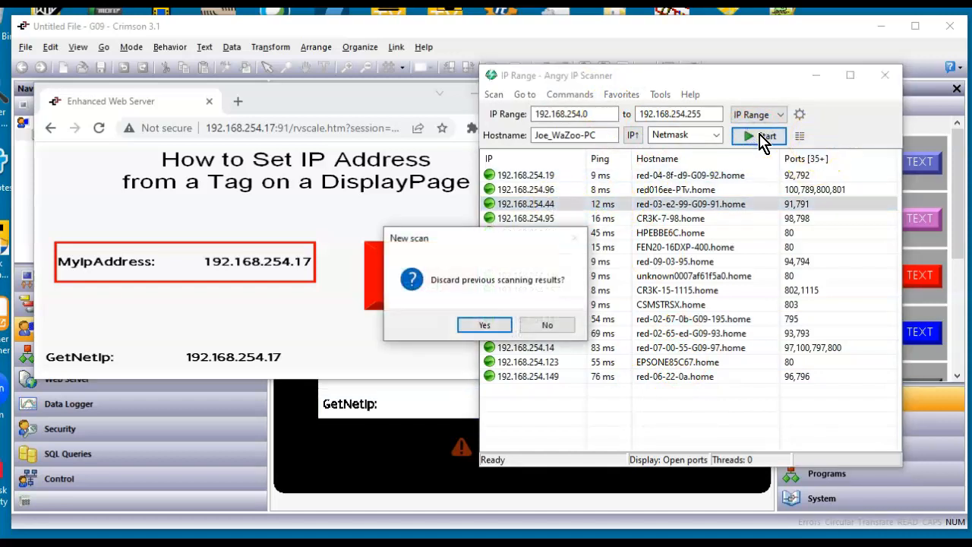
left_click(489, 326)
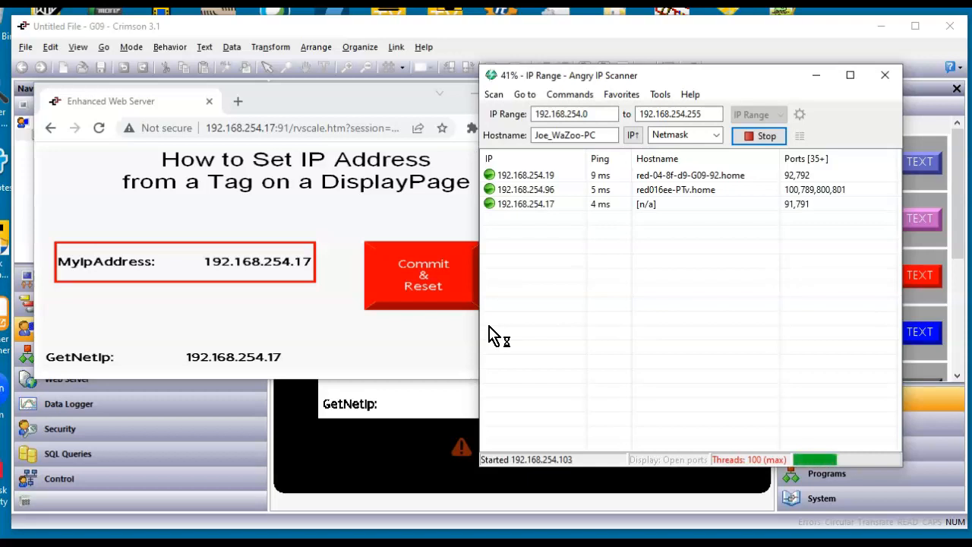
left_click(636, 206)
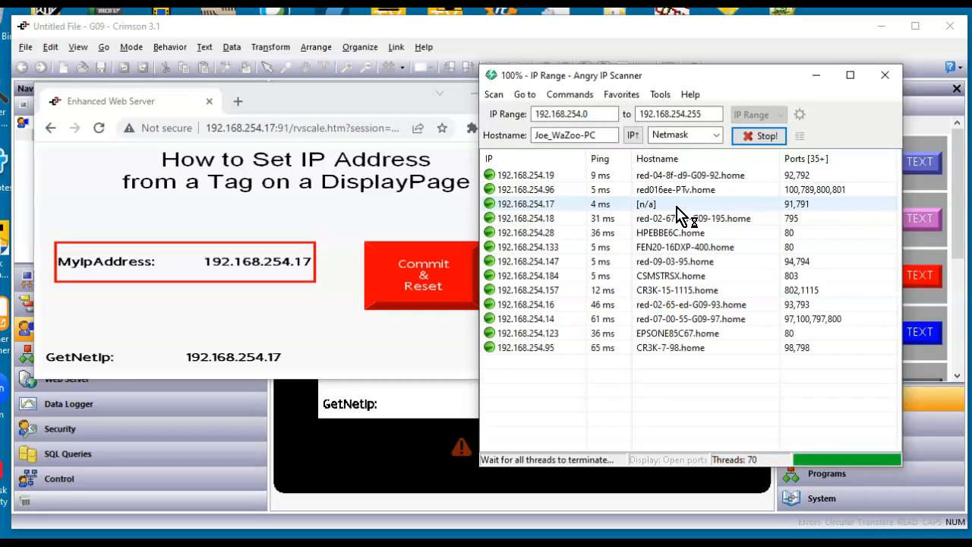
left_click(677, 206)
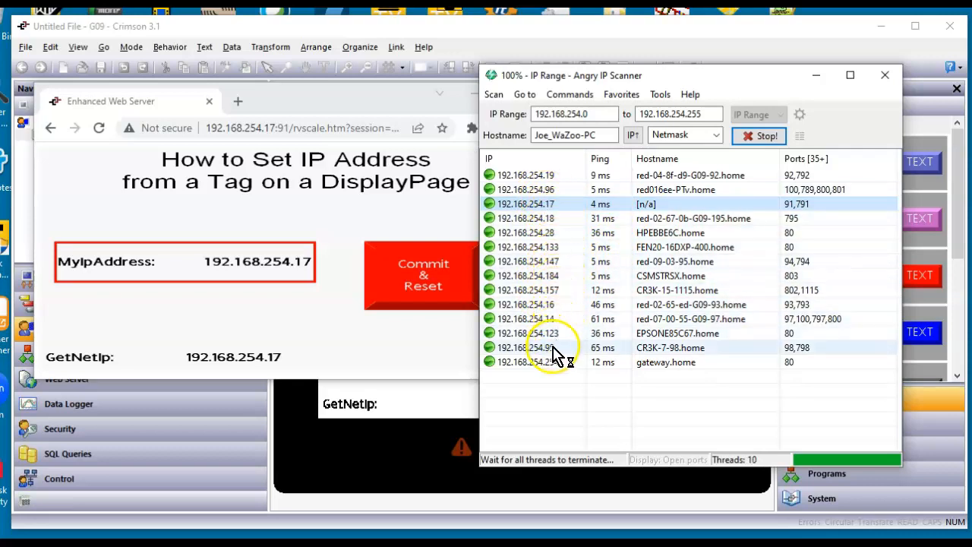
In Chrome's remote view, set MyIpAddress to 192.168.254.20 and trigger Commit & Reset after checking the device's scan entry.
left_click(273, 270)
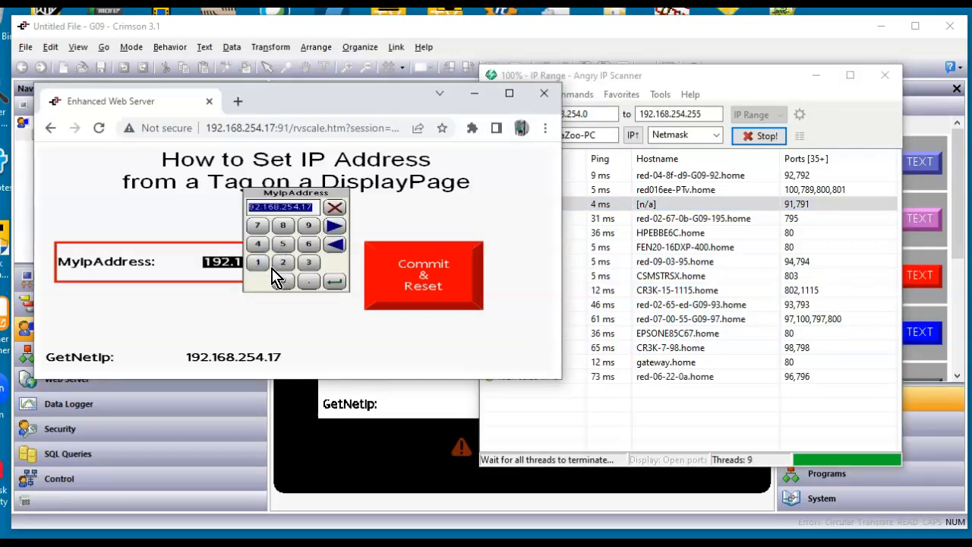
type("192.1")
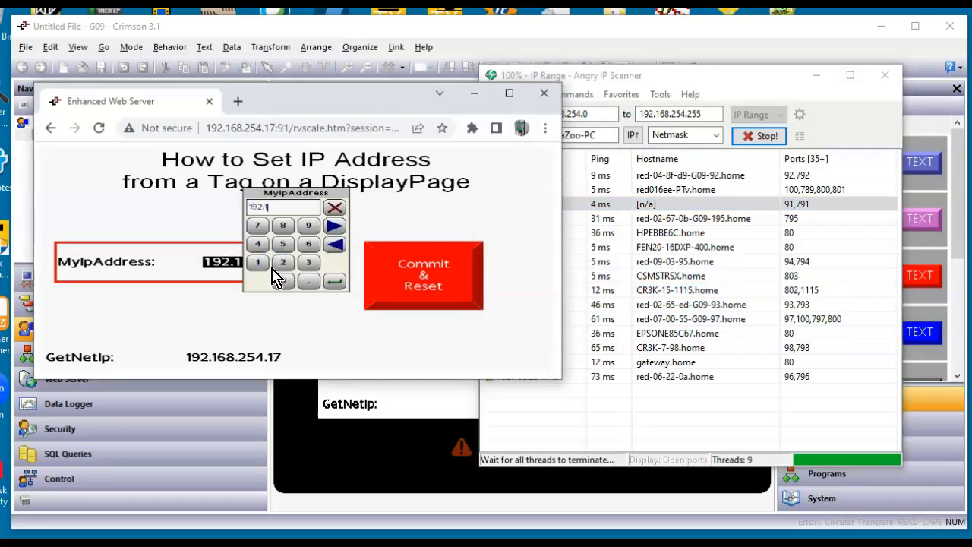
type(".20")
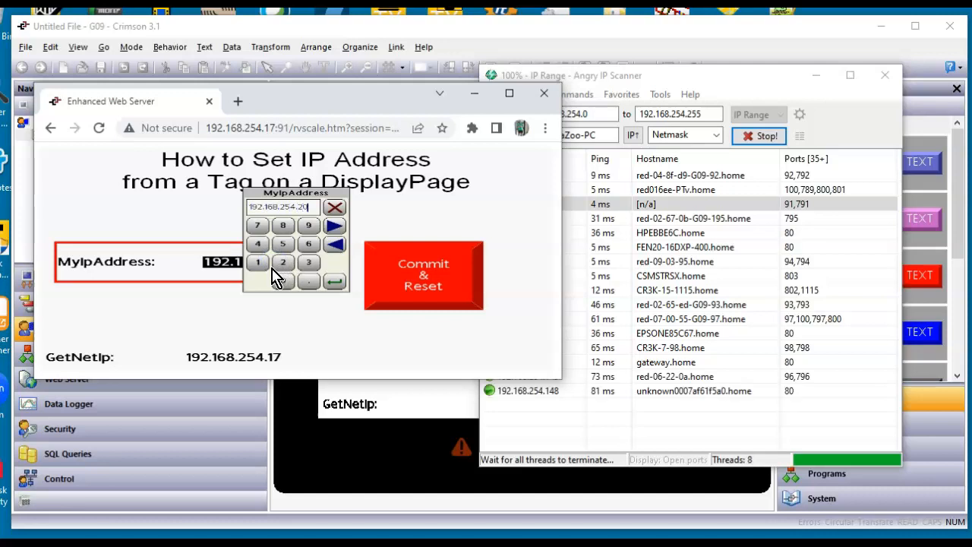
key("Return")
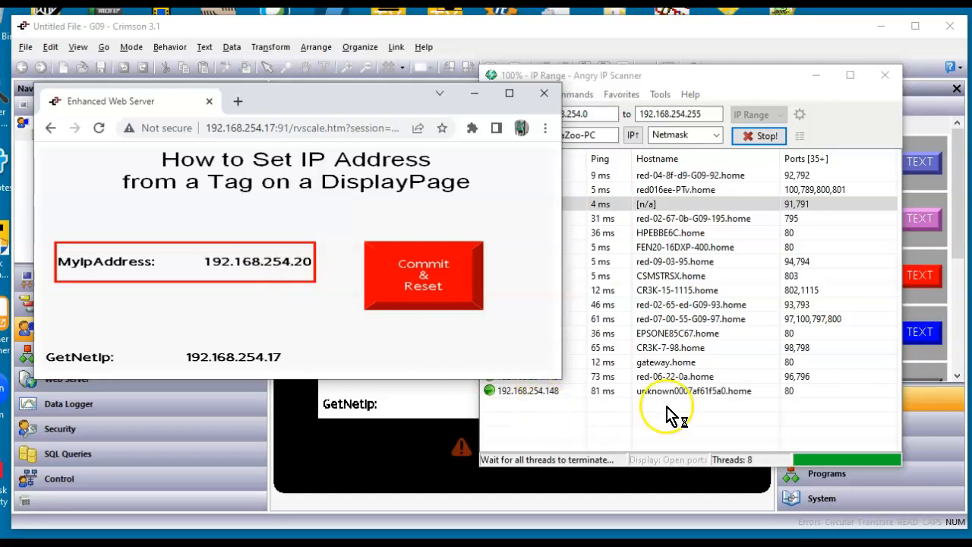
left_click(710, 80)
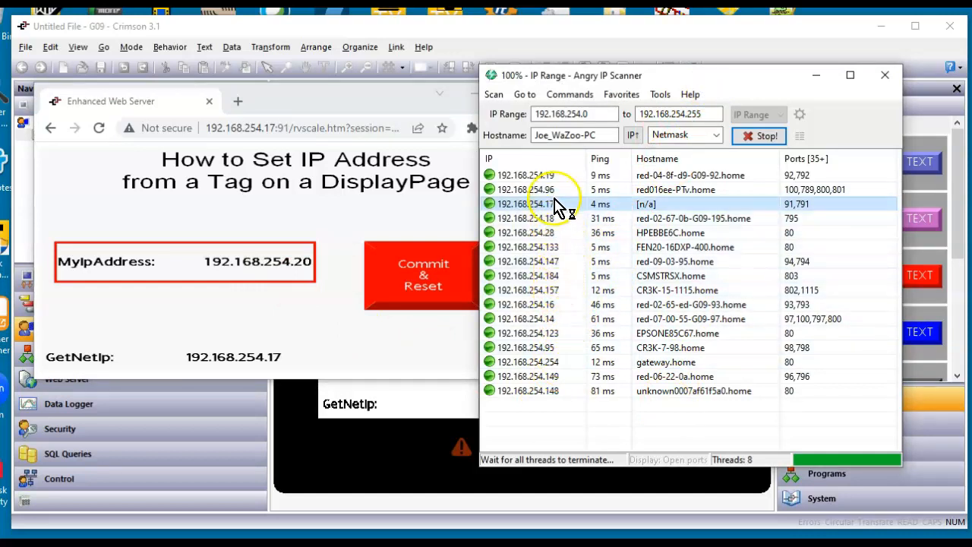
left_click(408, 275)
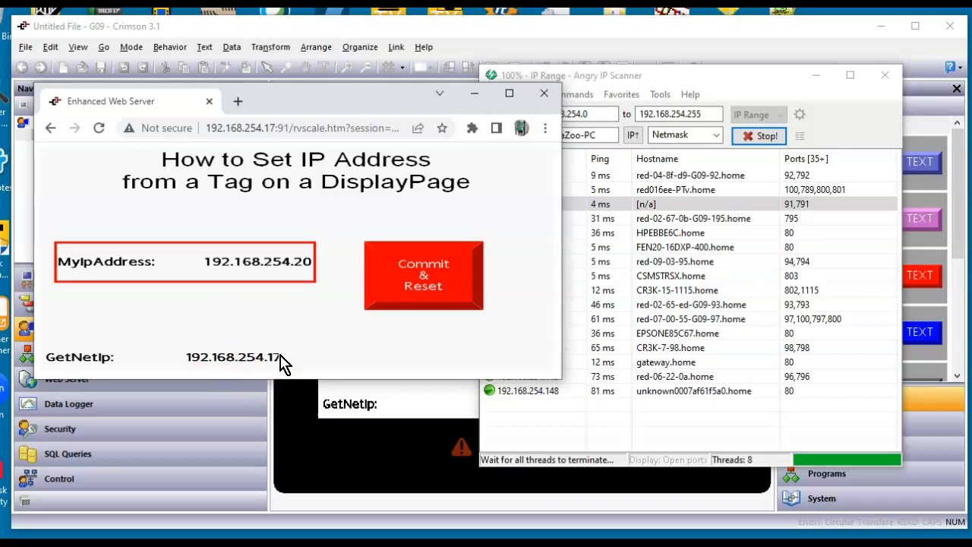
Load 192.168.254.20:91 in Chrome, closing the USB Drive window that pops up, and open the Remote View.
left_click(251, 128)
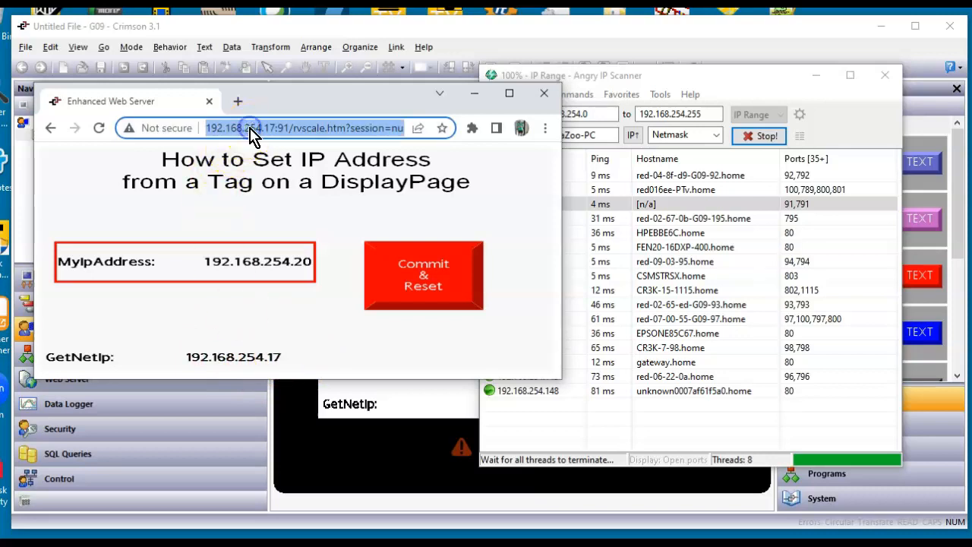
type("192.")
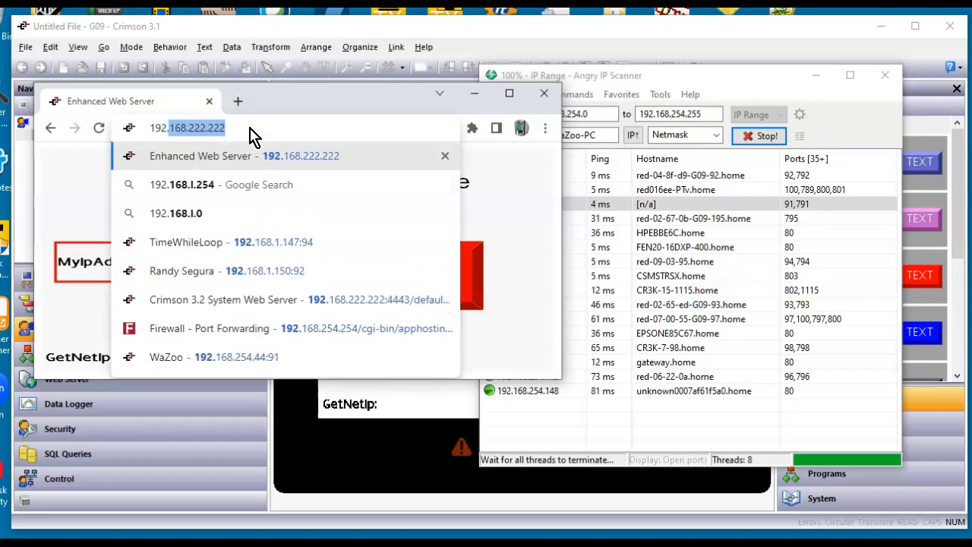
type("168.")
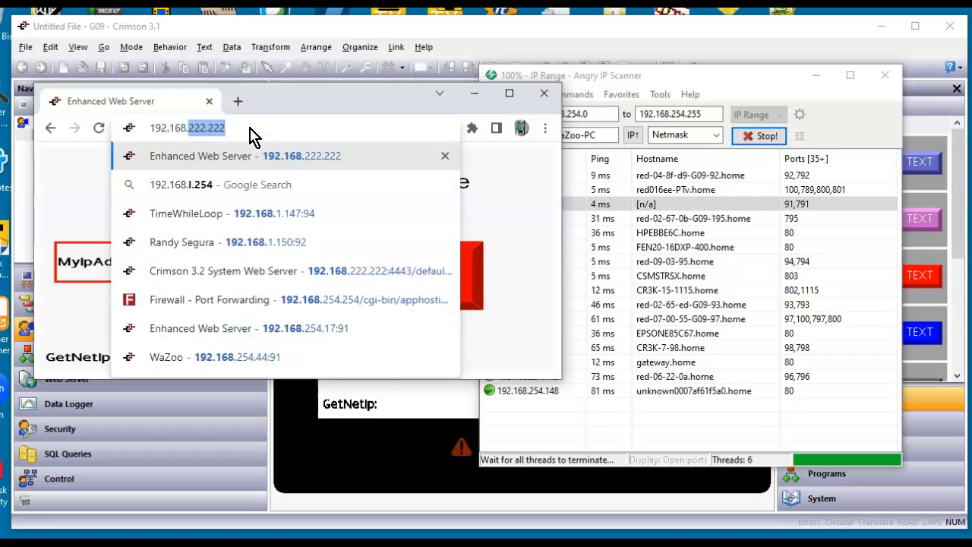
type("254.20:91")
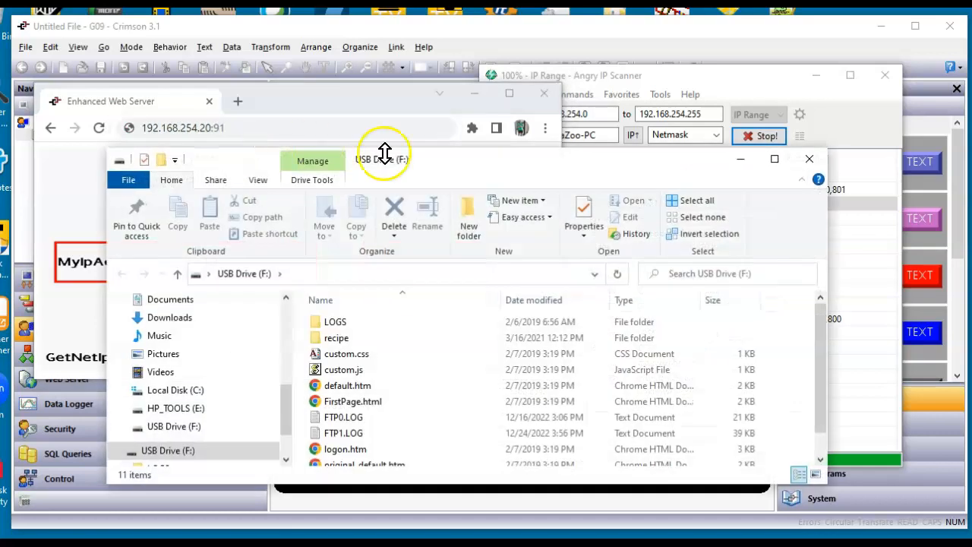
left_click(810, 159)
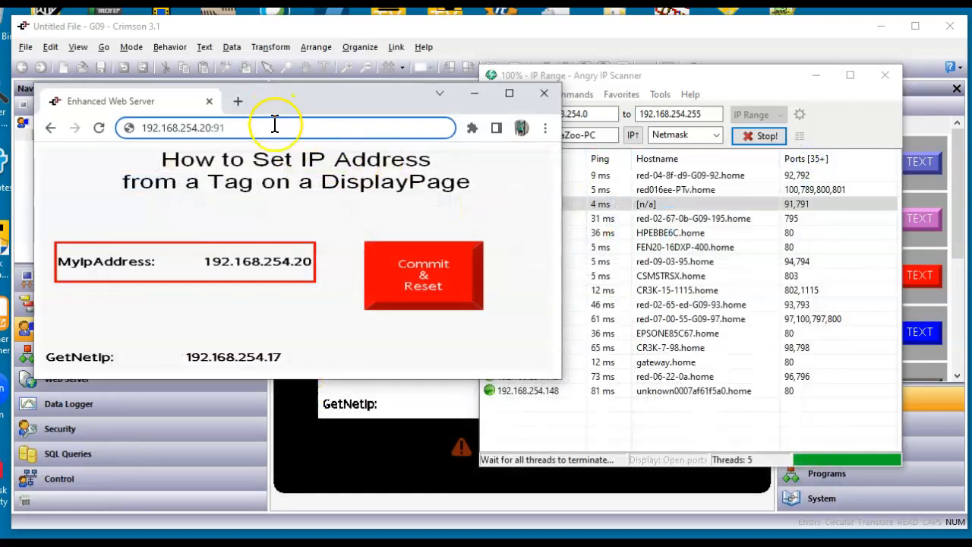
key("Return")
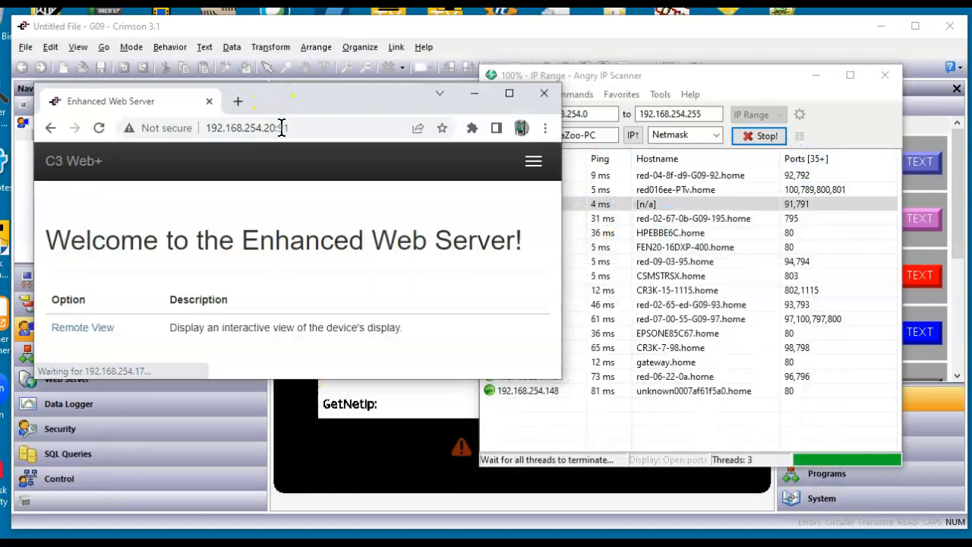
left_click(85, 327)
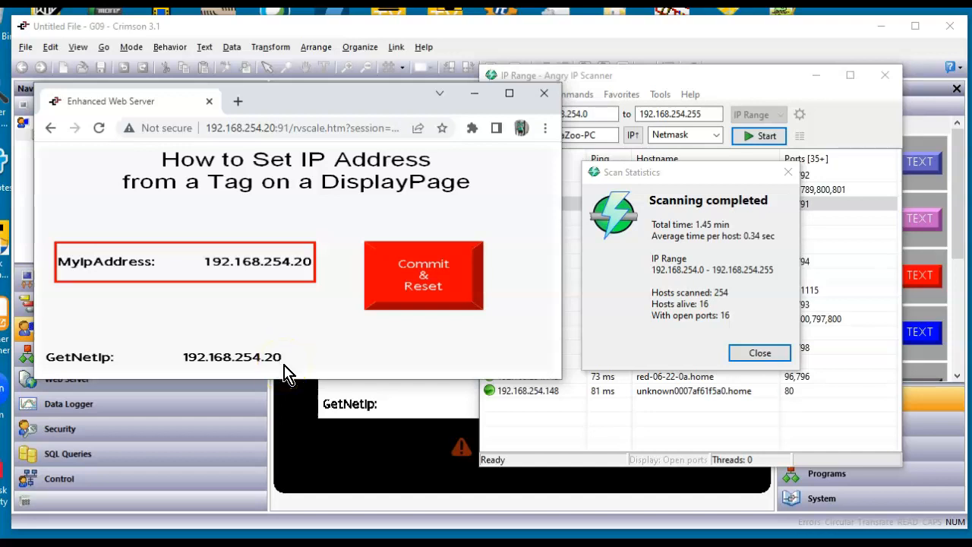
Dismiss the scan statistics, and switch to Crimson to review the Ethernet 1 port settings and Page1's MyIpAddress field and Commit & Reset button.
left_click(777, 355)
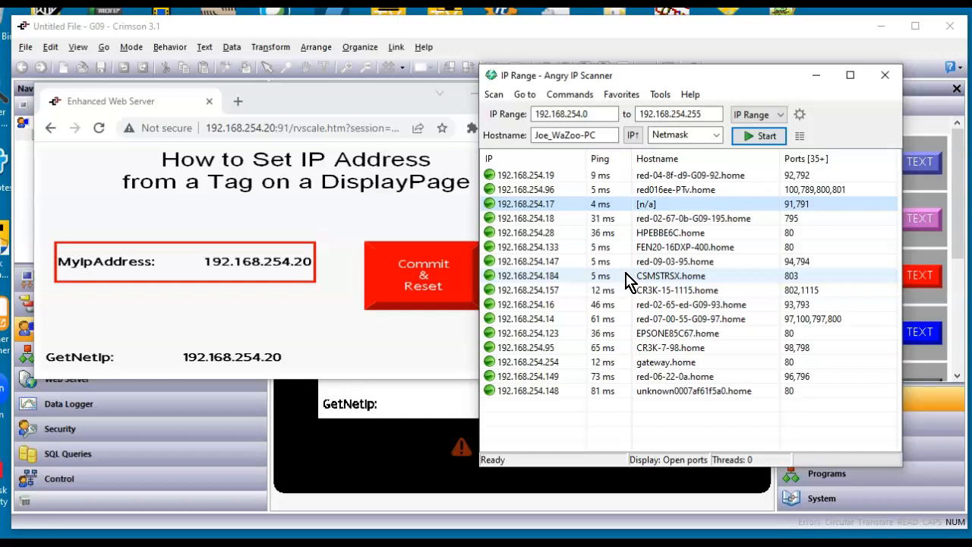
left_click(423, 348)
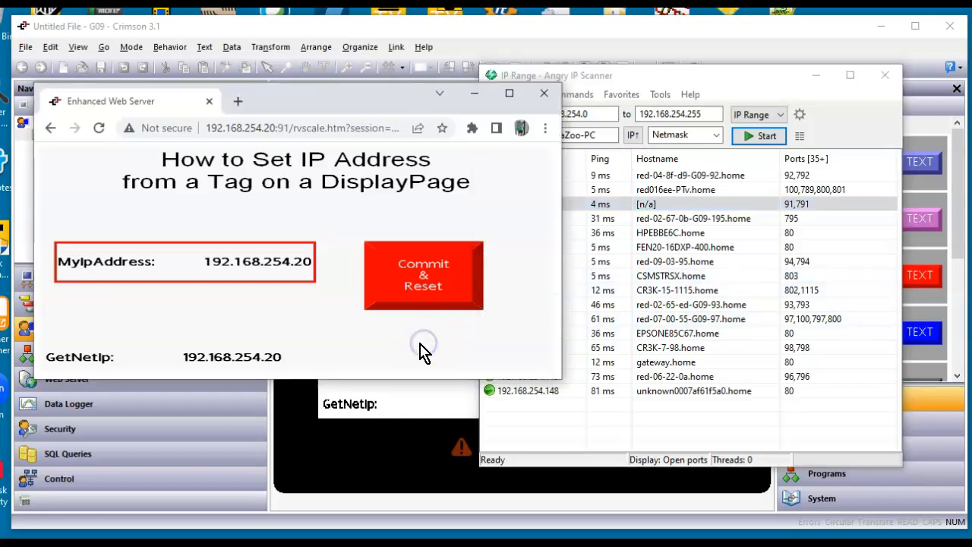
left_click(346, 395)
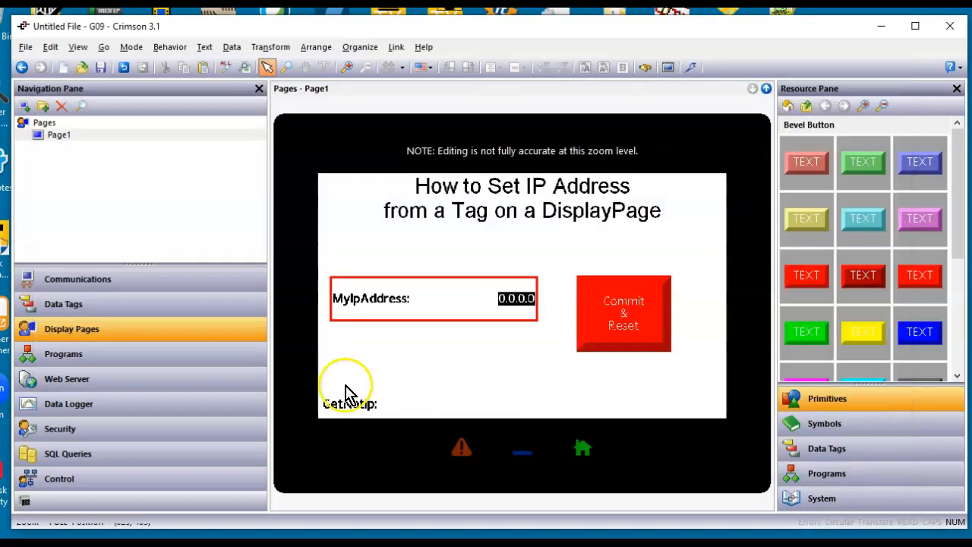
left_click(137, 283)
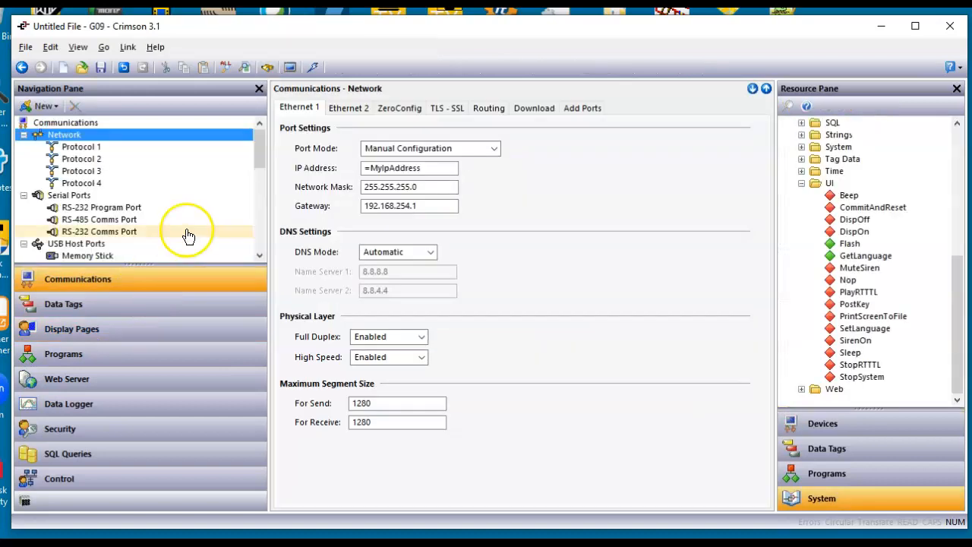
left_click(413, 206)
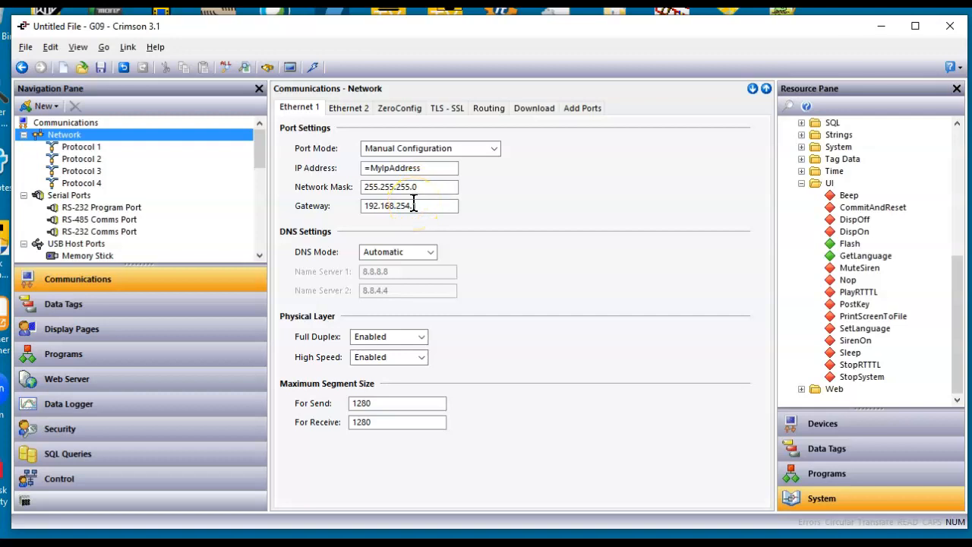
left_click(206, 329)
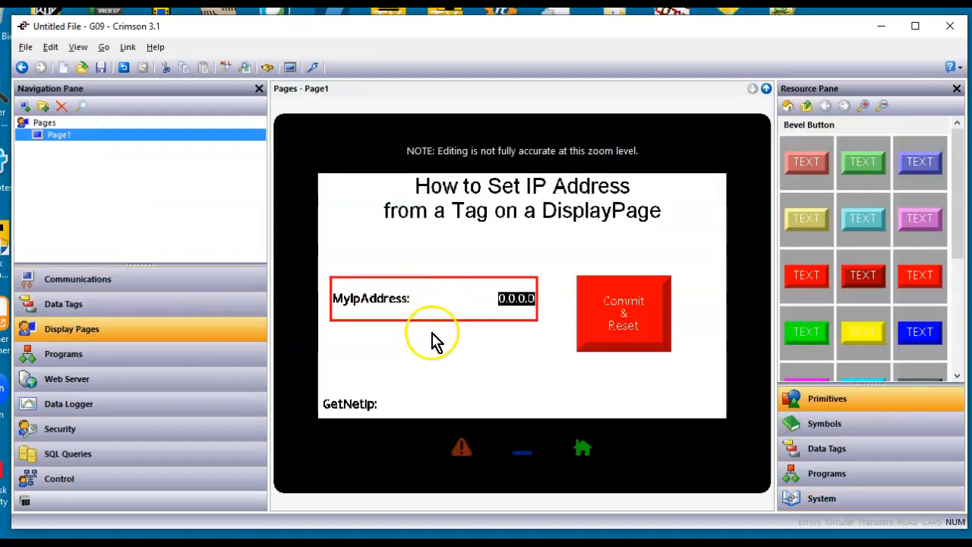
left_click(627, 331)
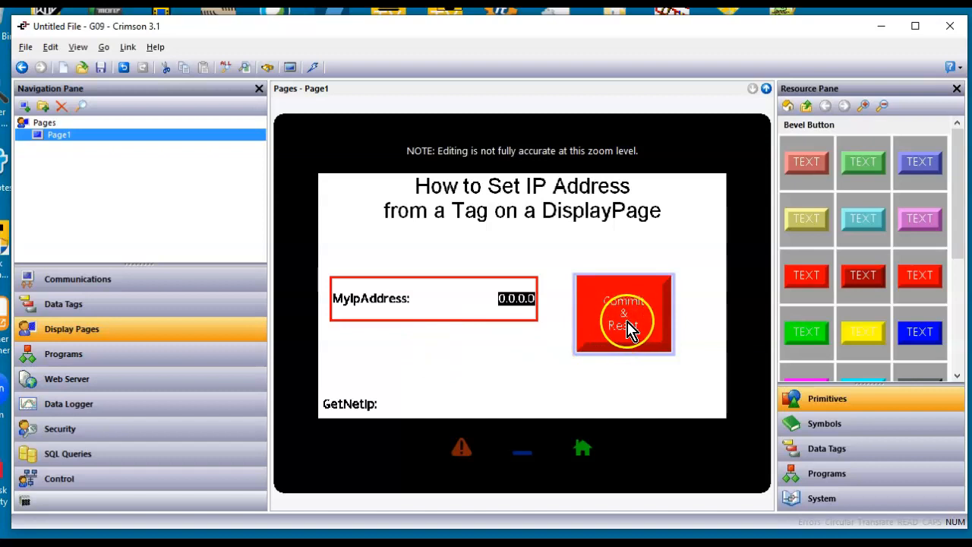
left_click(500, 319)
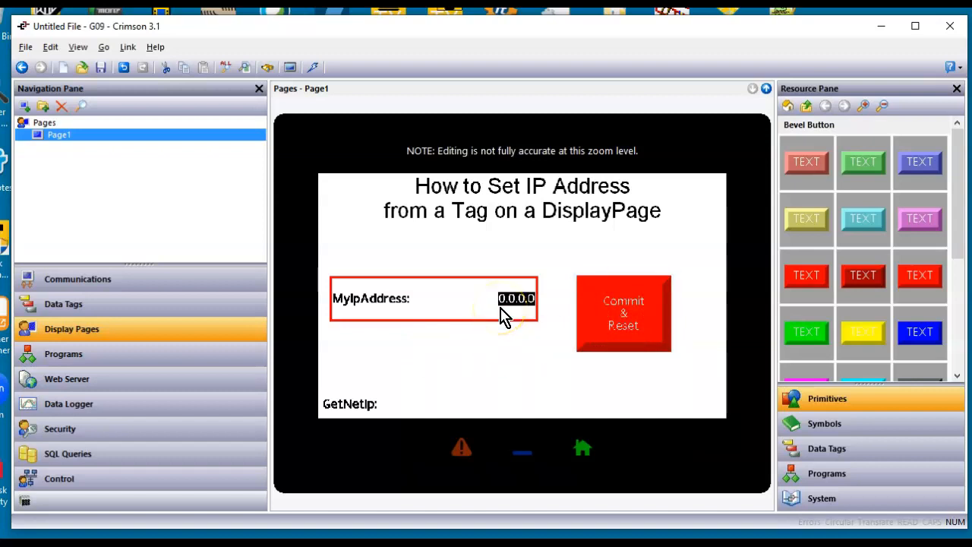